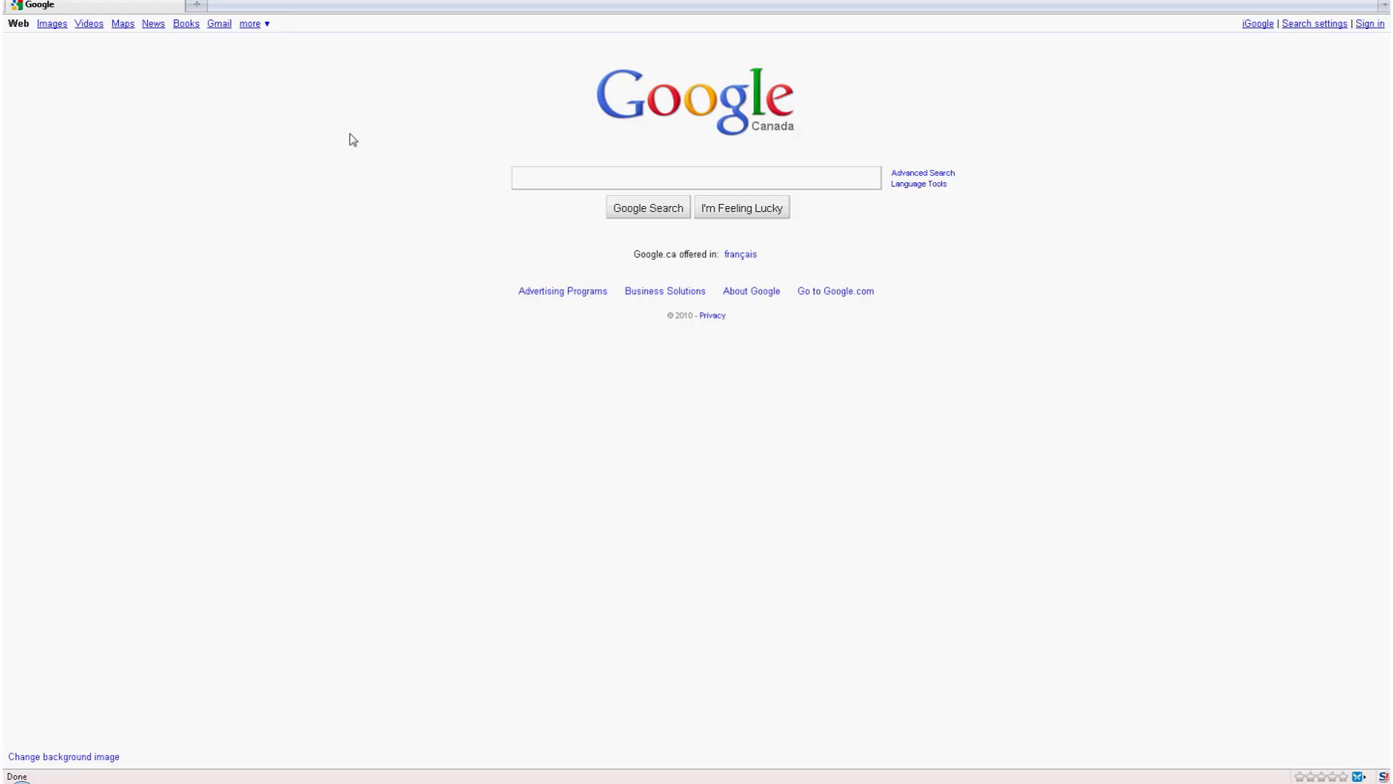
Search Google for LTspice and download LTspice IV from Linear Technology, skipping registration.
text(spice)
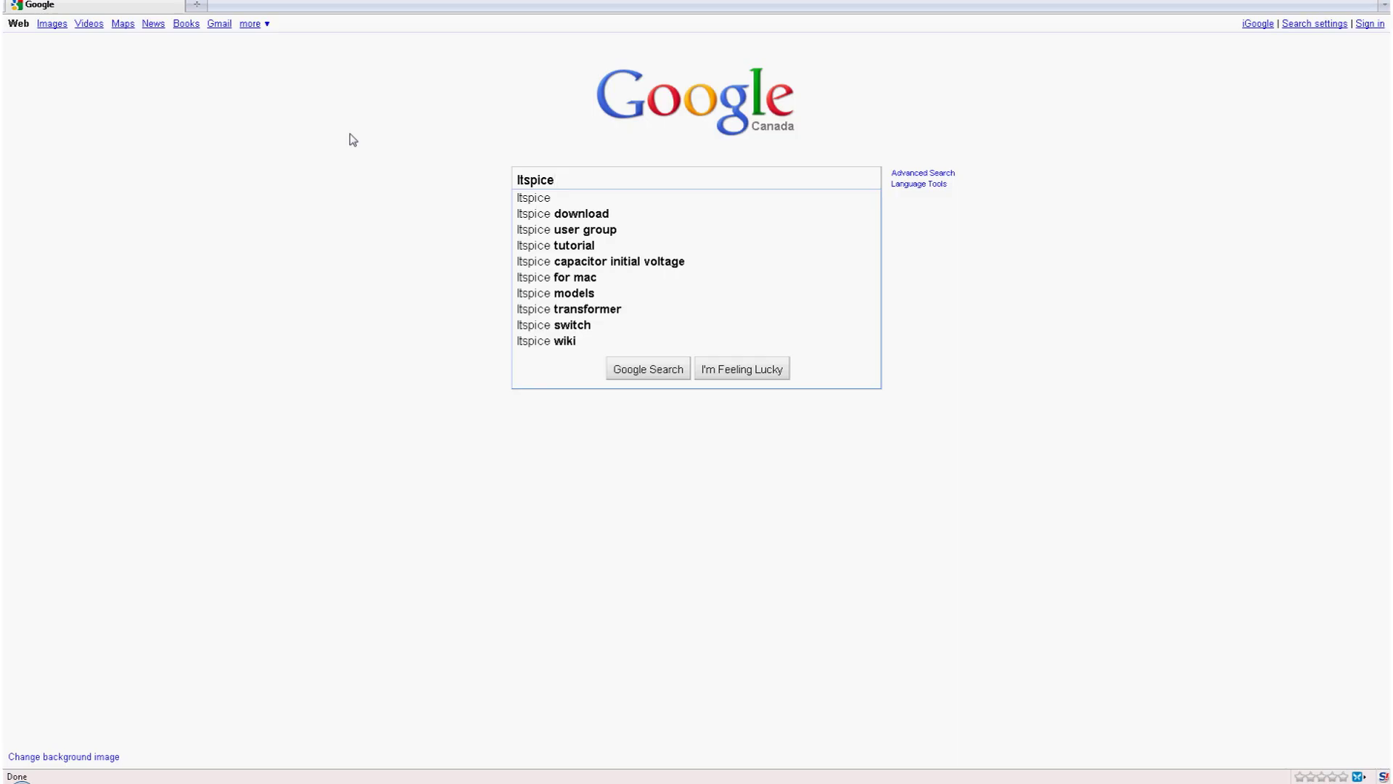
key(Return)
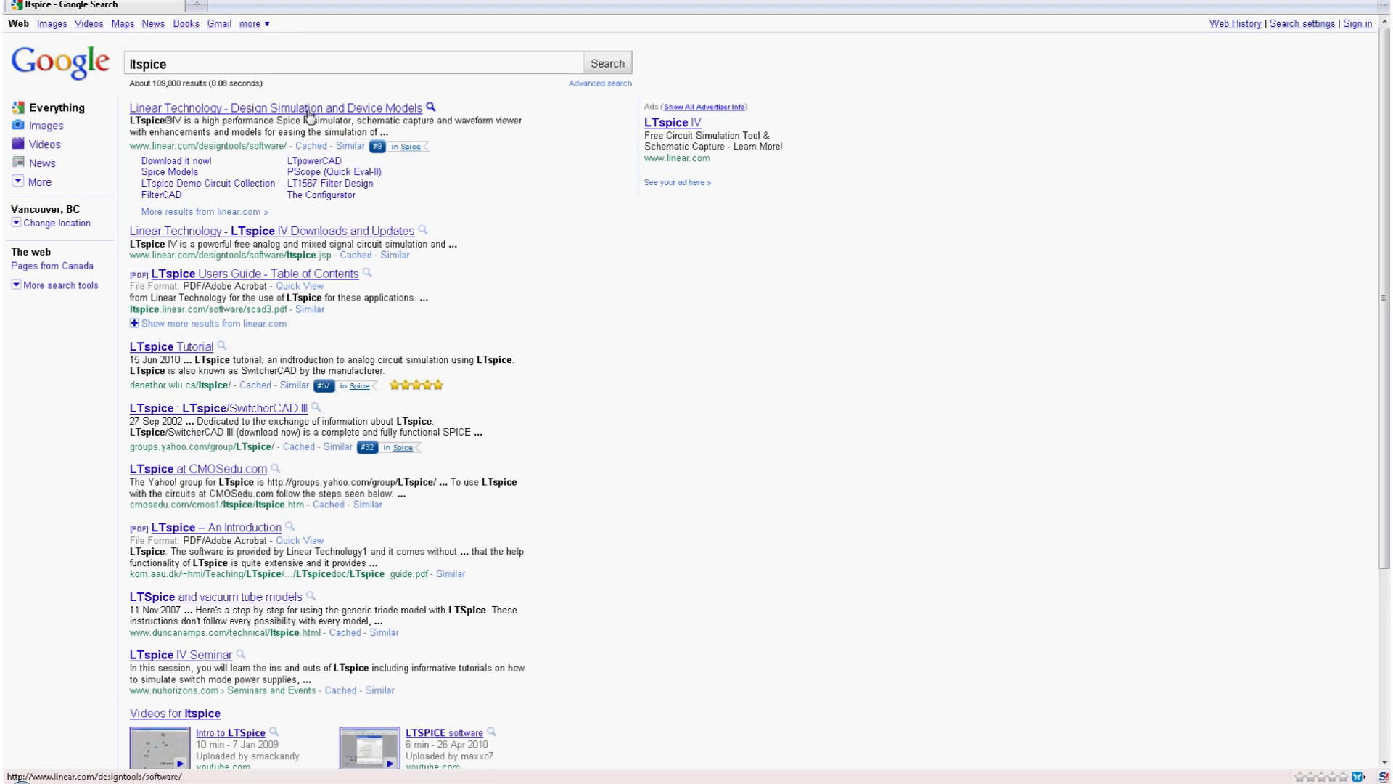
click(310, 114)
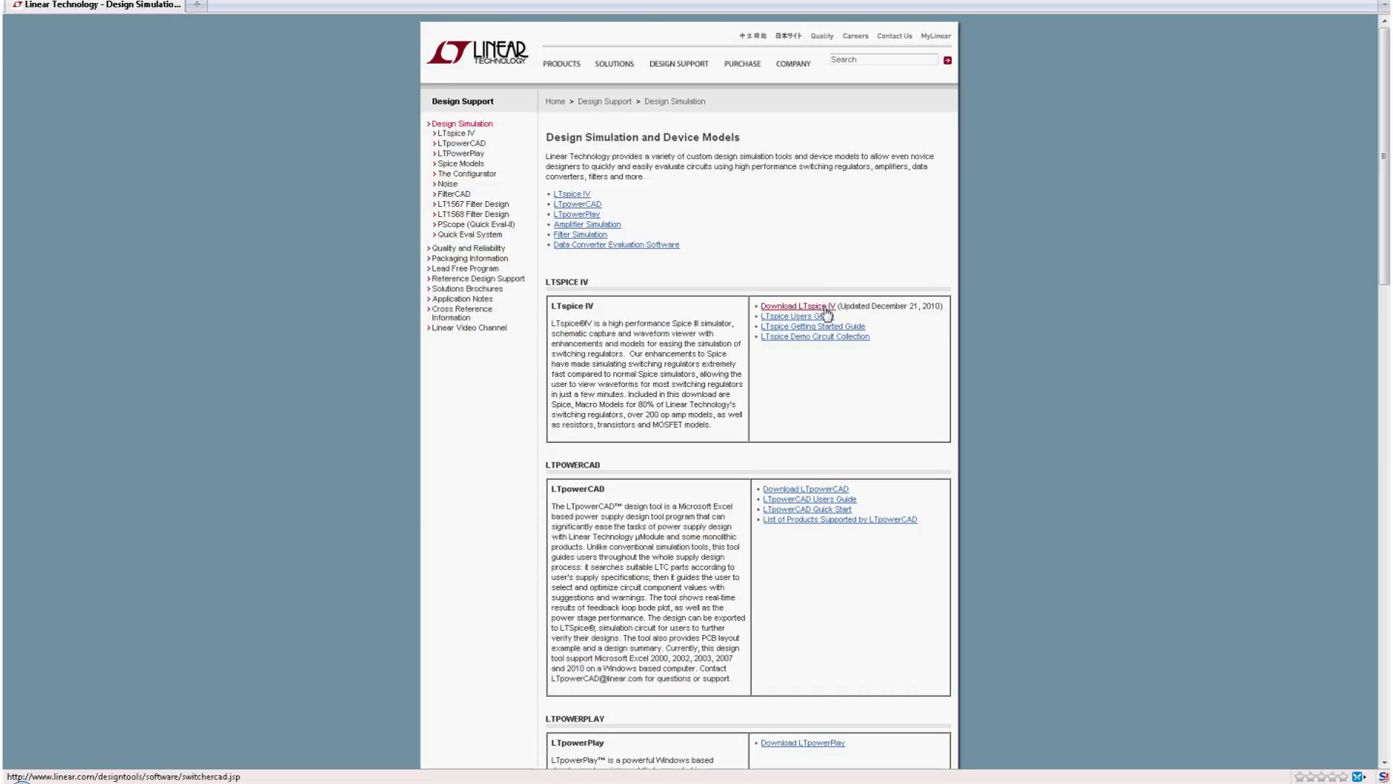
click(802, 307)
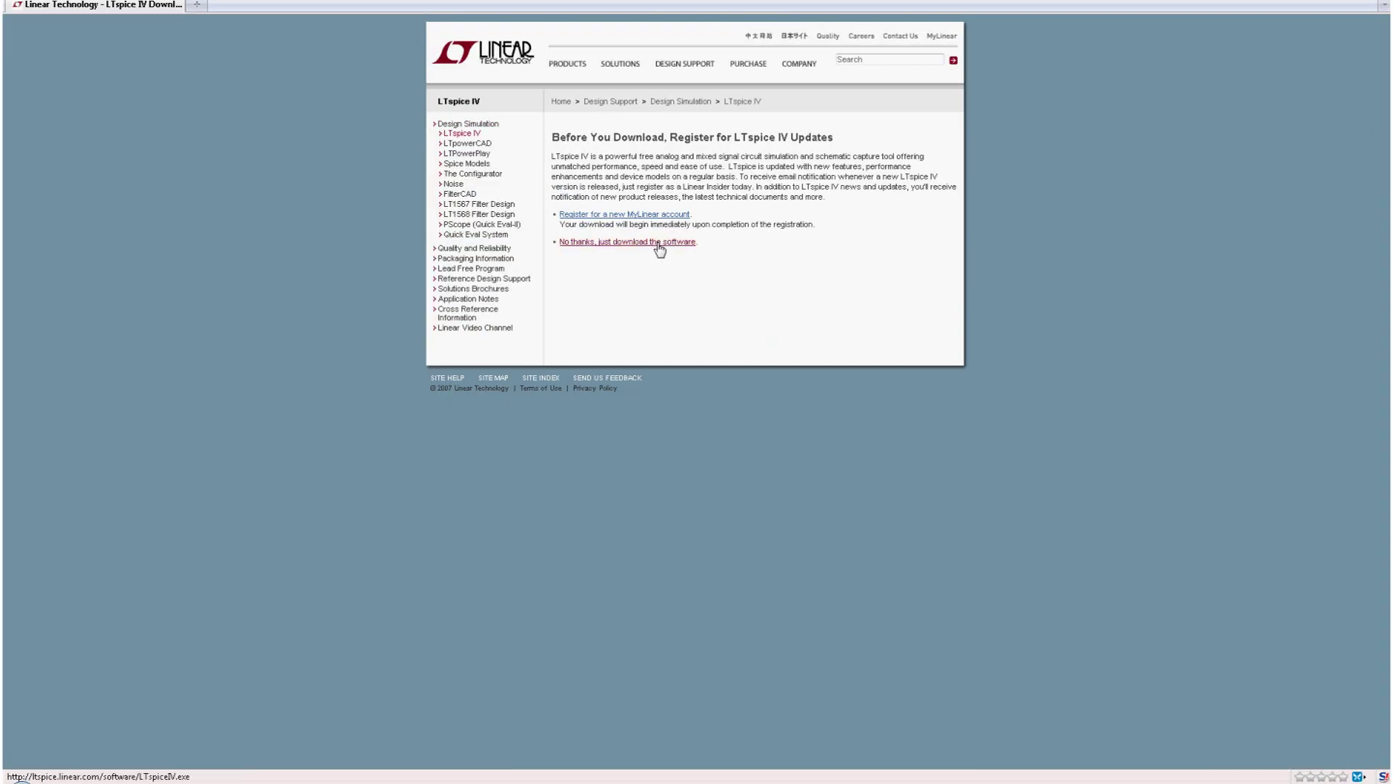
click(658, 245)
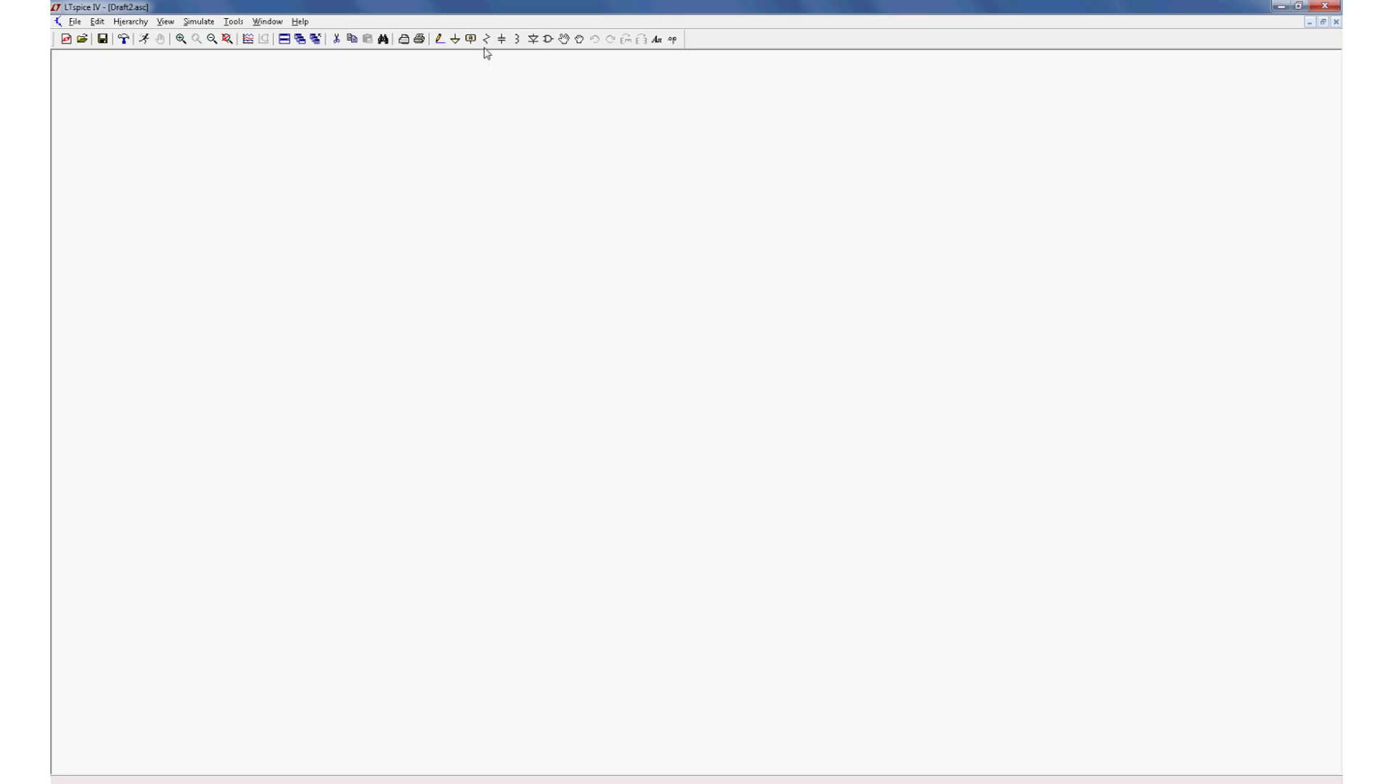
Place resistor R1 and capacitor C1 side by side on the Draft2.asc schematic.
click(487, 39)
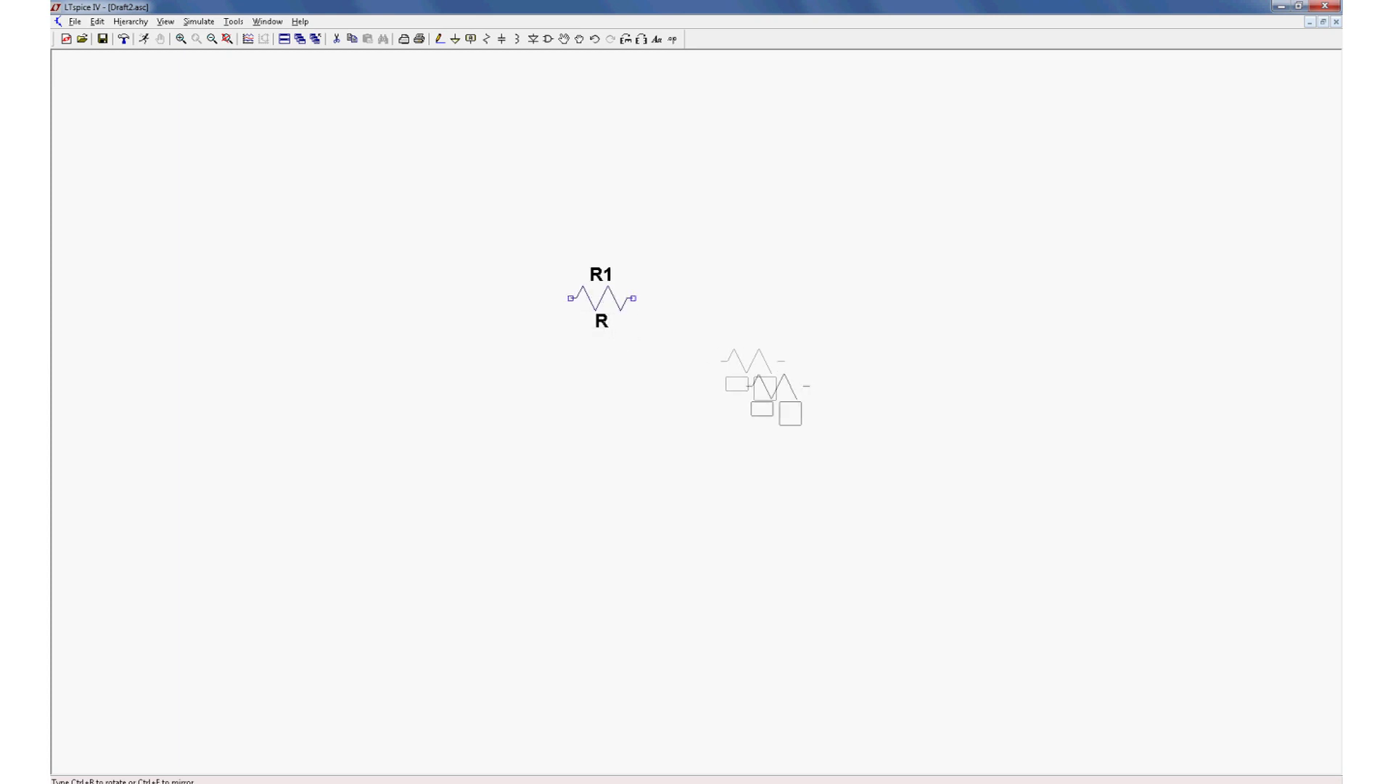
click(505, 39)
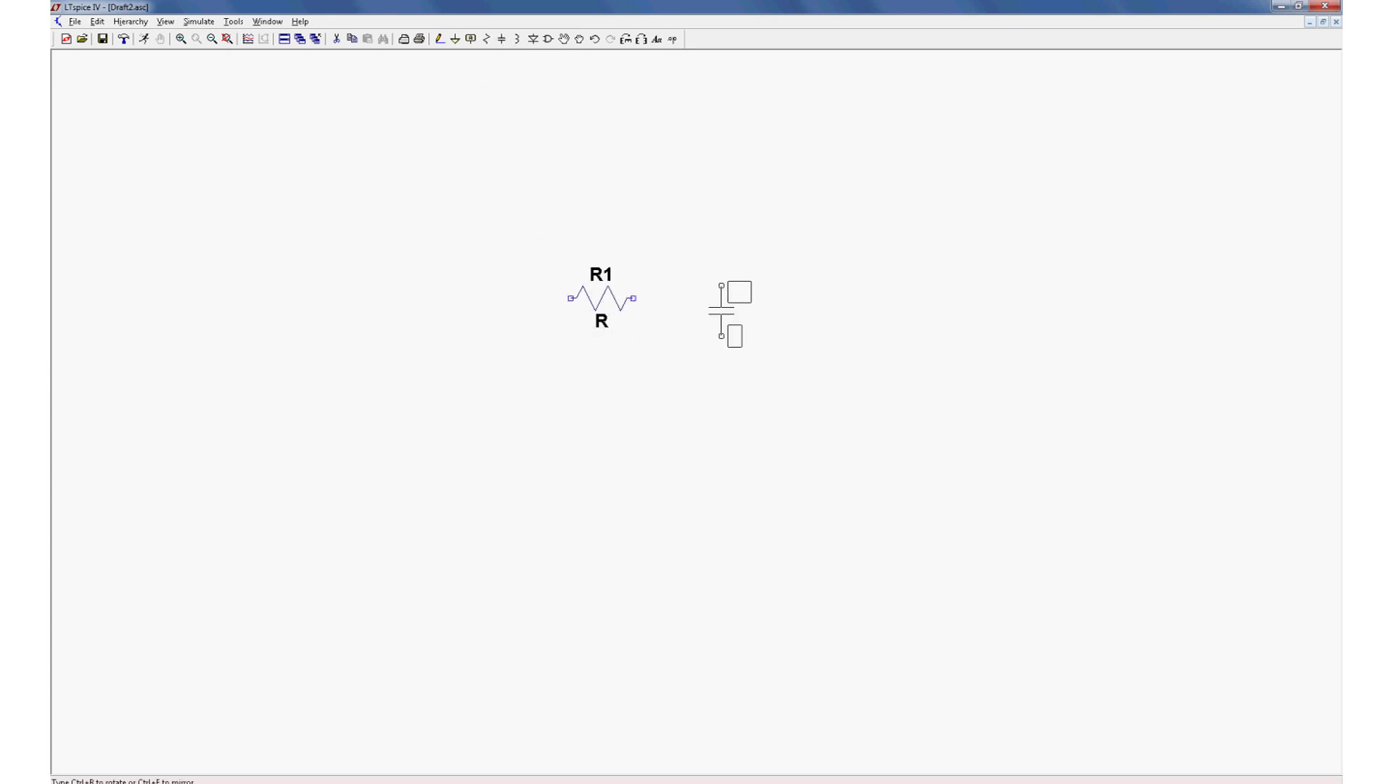
click(671, 352)
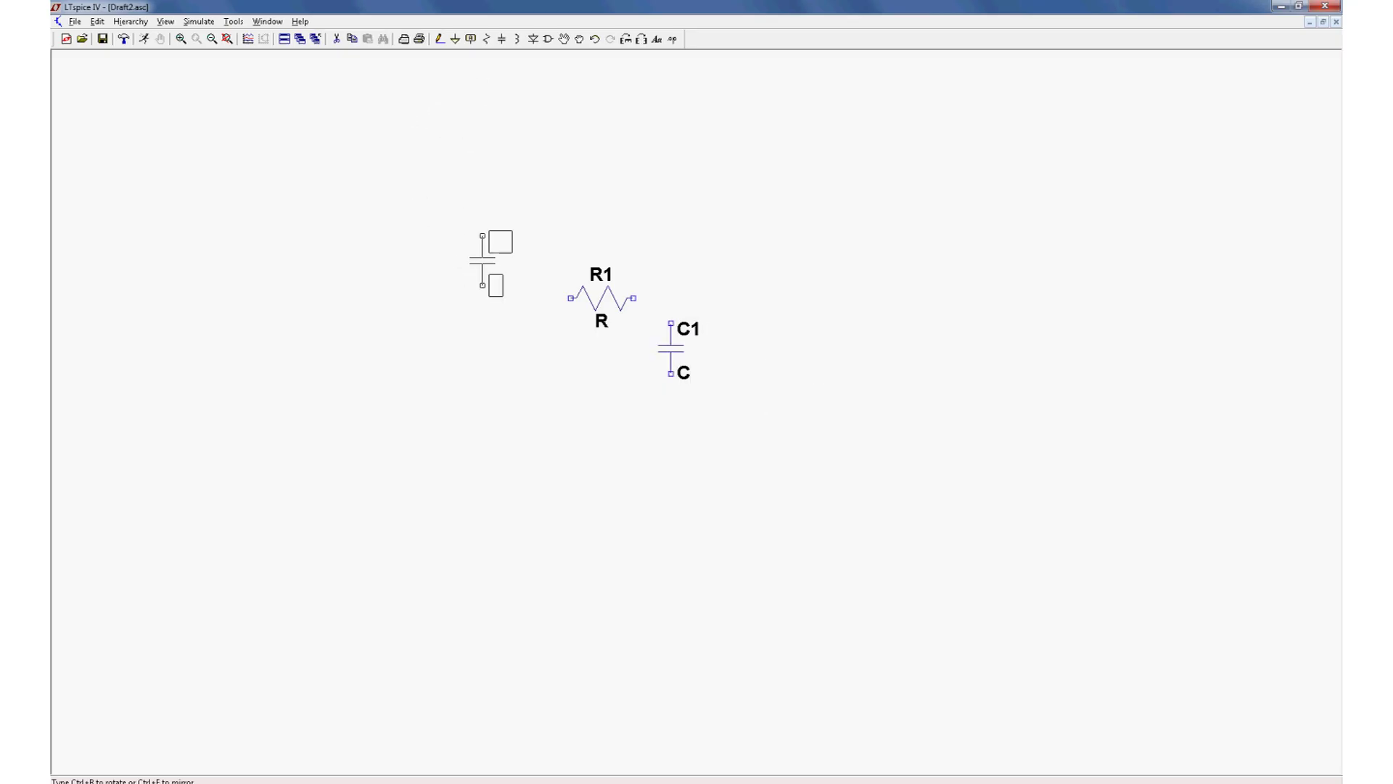
Pick the 'voltage' source symbol from the component library.
key(Escape)
key(F2)
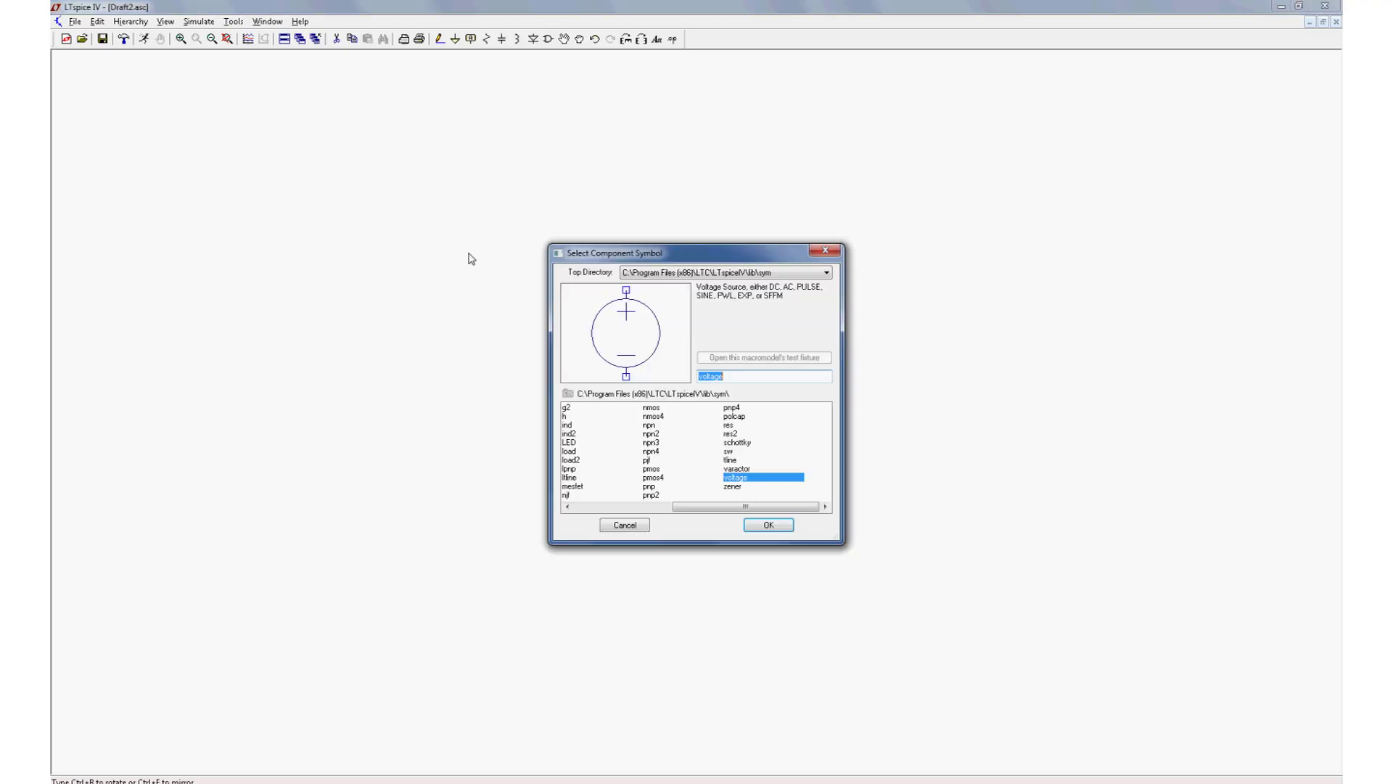
drag(697, 506, 594, 515)
click(733, 506)
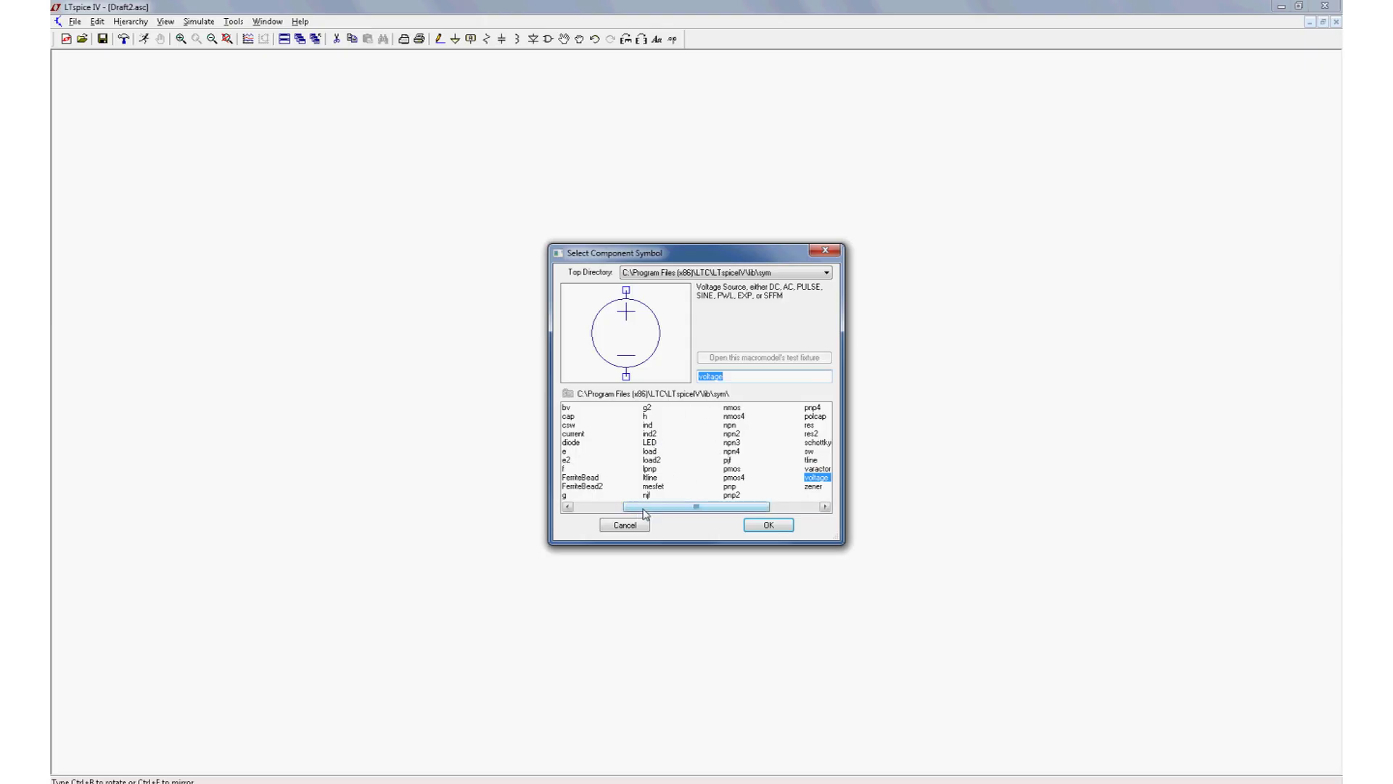
drag(645, 511, 721, 511)
click(742, 469)
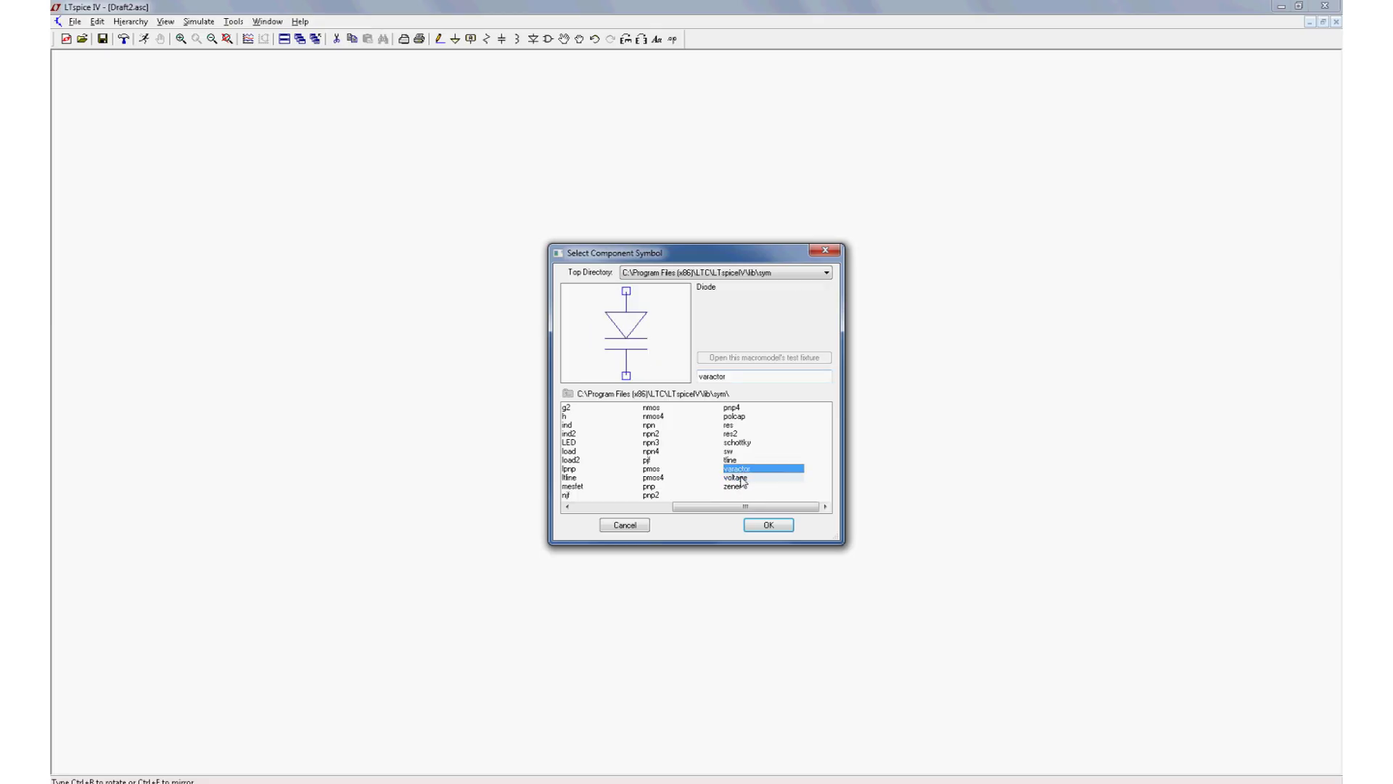
click(740, 478)
click(771, 525)
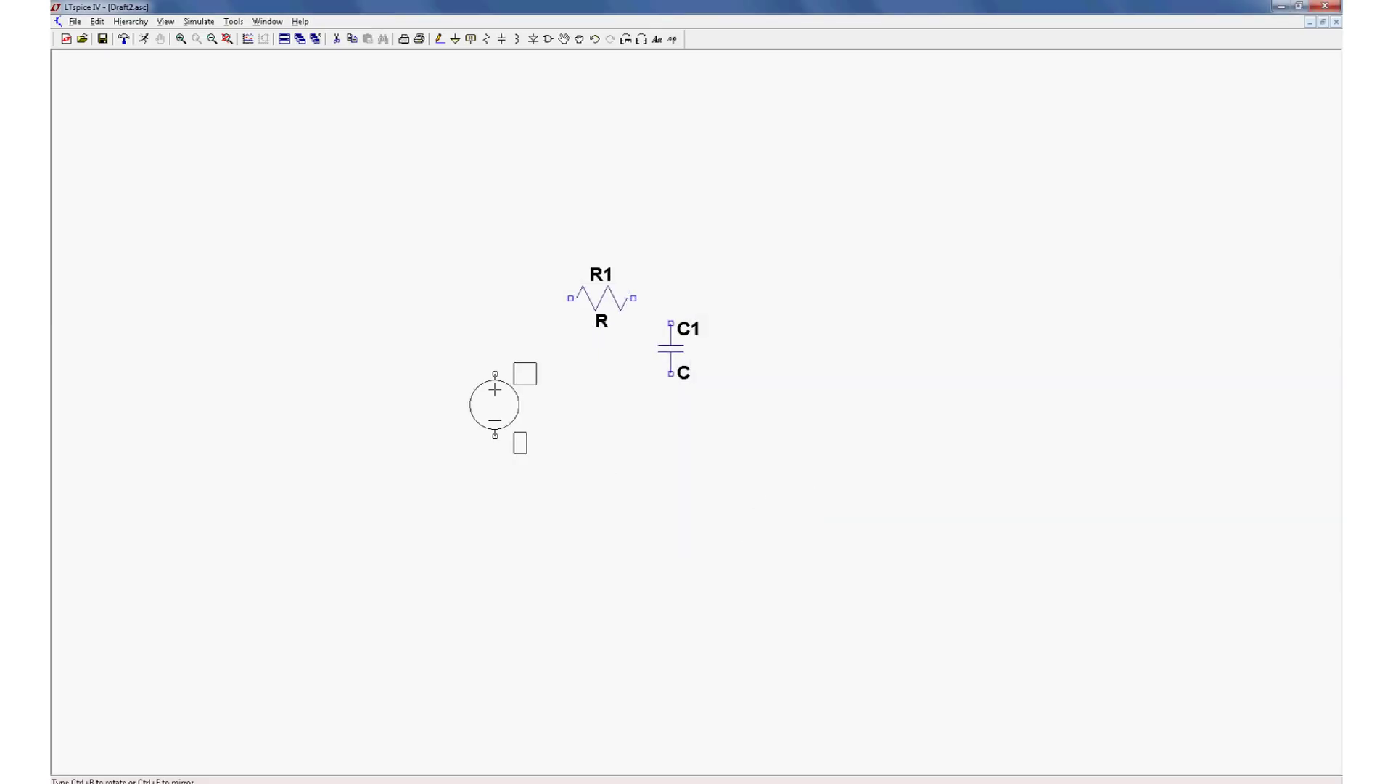
Place voltage source V1 left of the resistor and a ground symbol below the circuit.
click(482, 341)
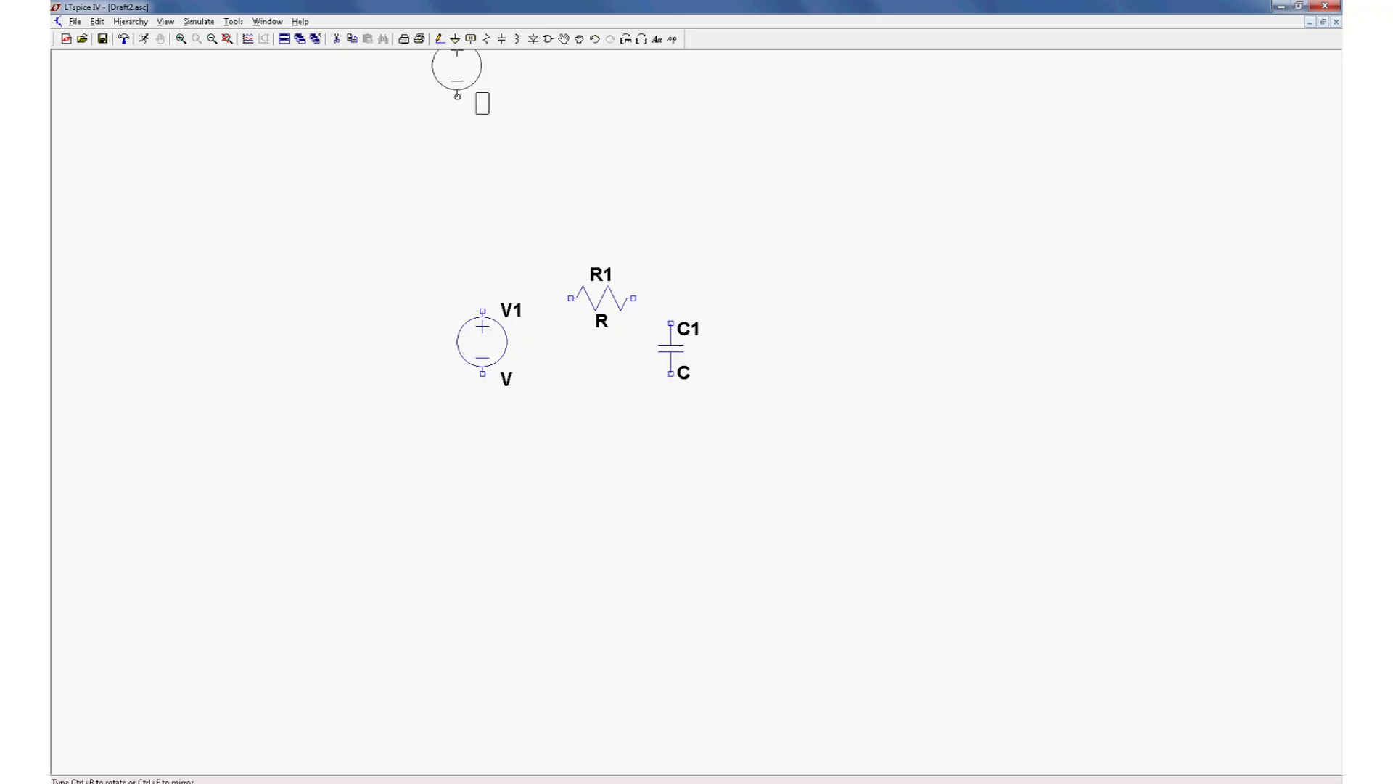
click(456, 40)
click(596, 399)
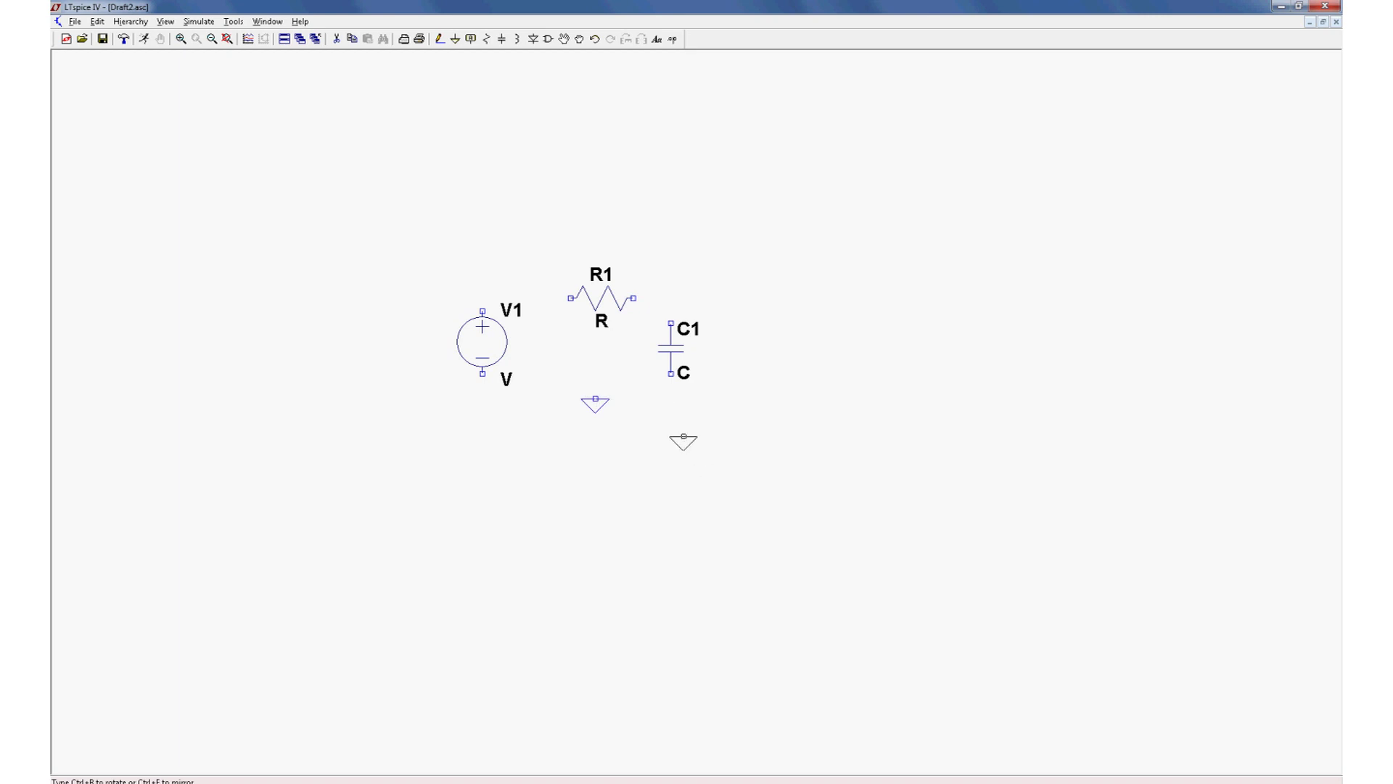
Wire R1's right end to C1's top pin.
key(F3)
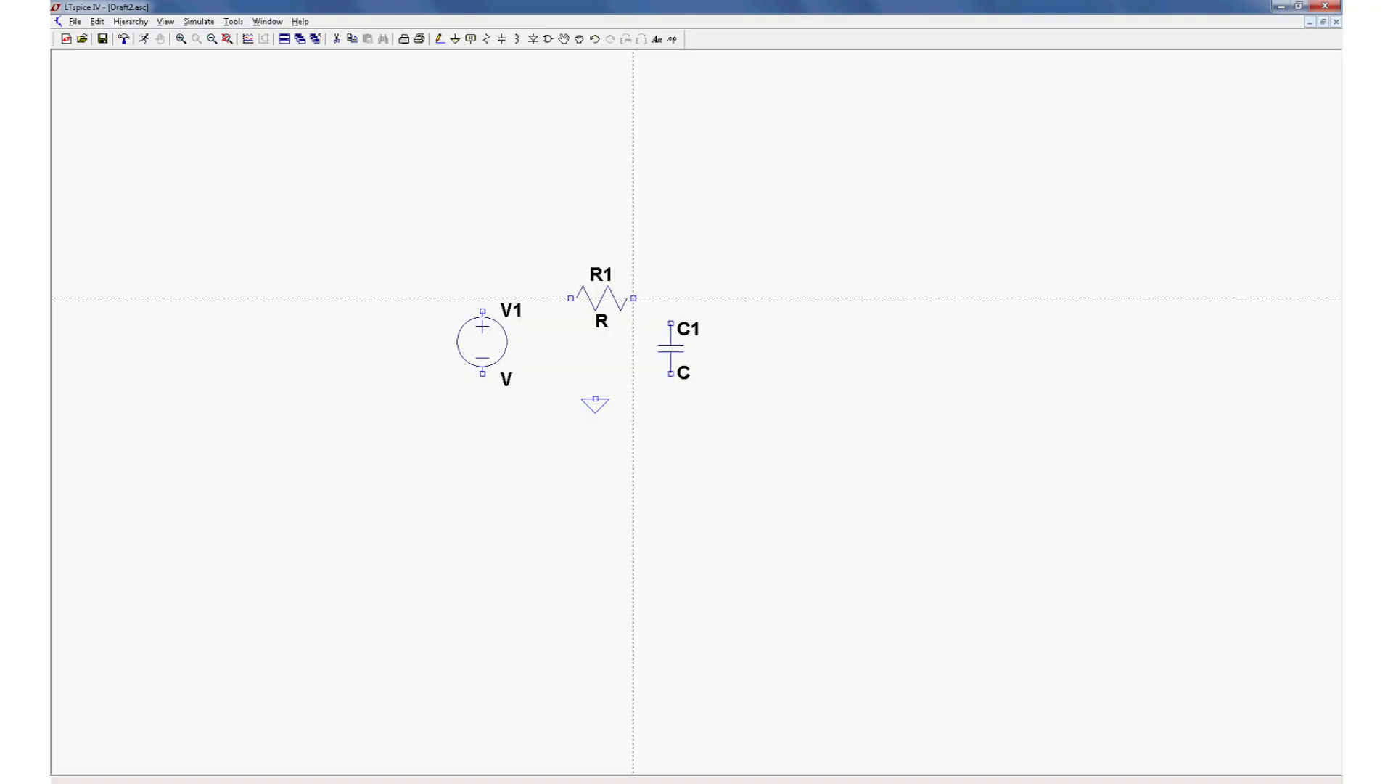
click(634, 297)
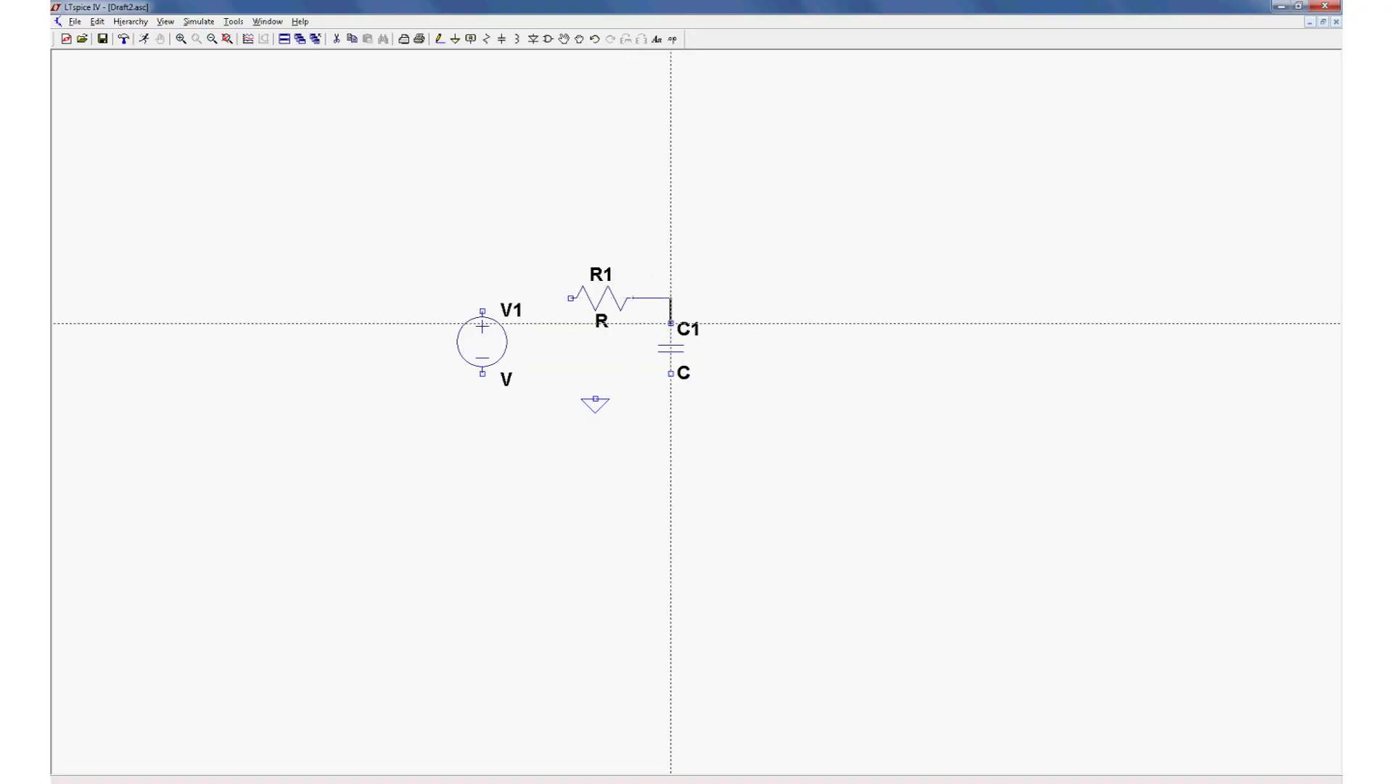
click(670, 323)
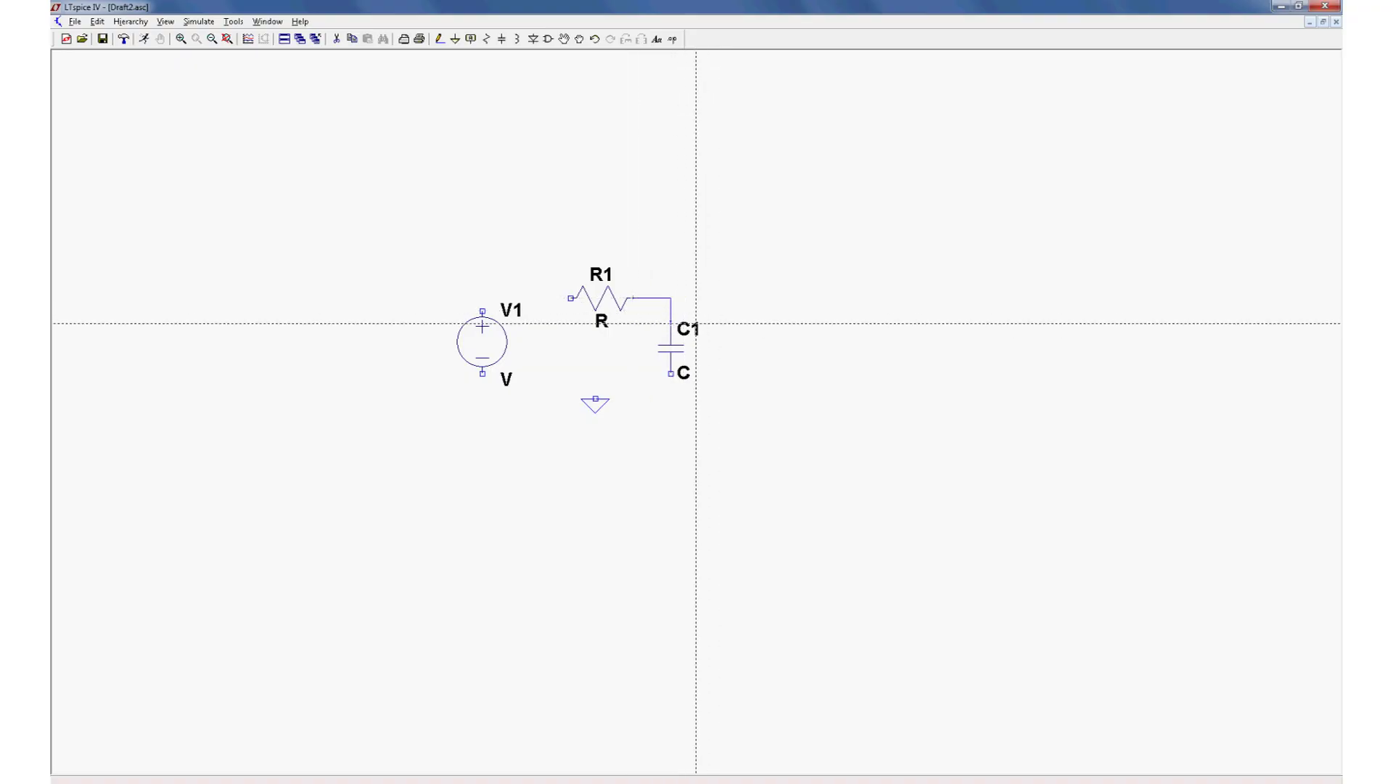
key(Escape)
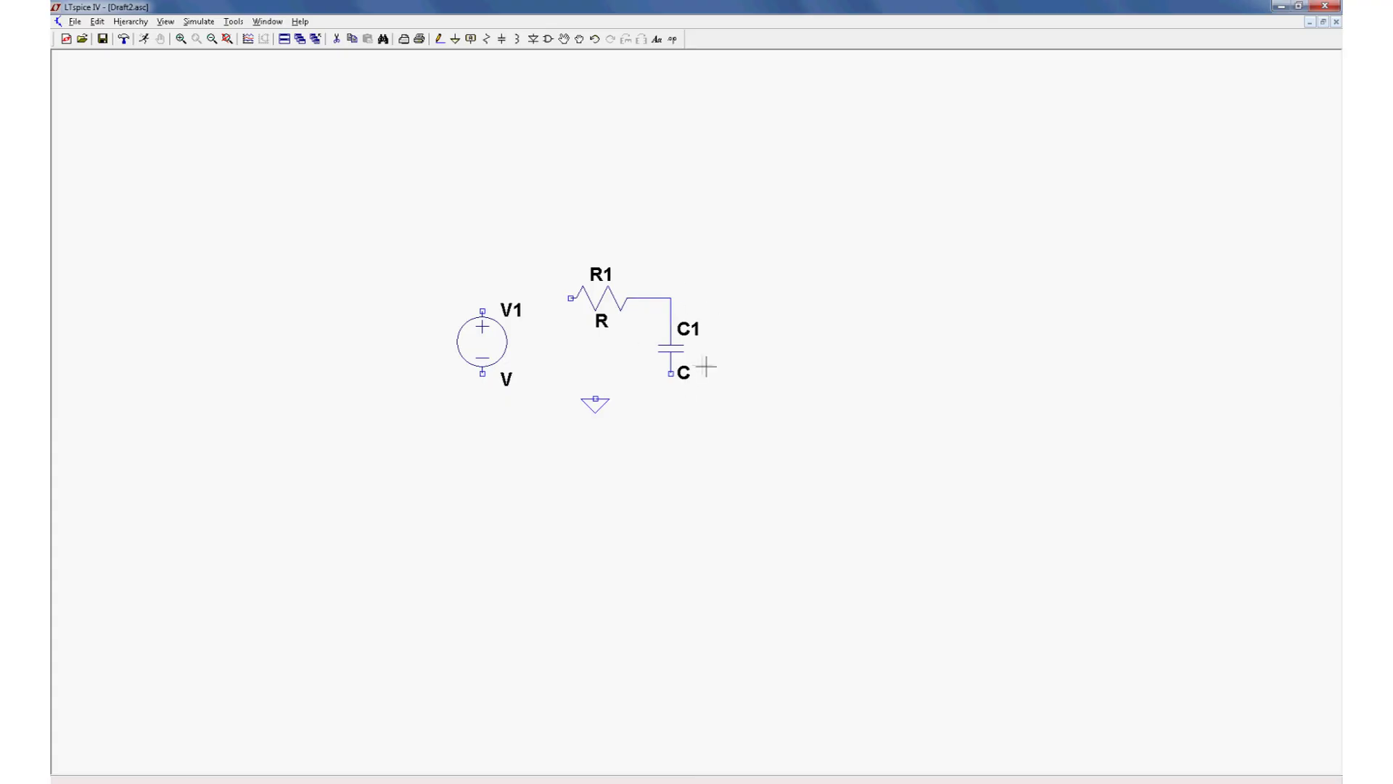
Wire C1 to ground, ground to V1's bottom pin, and V1's top pin to R1.
key(F3)
click(670, 373)
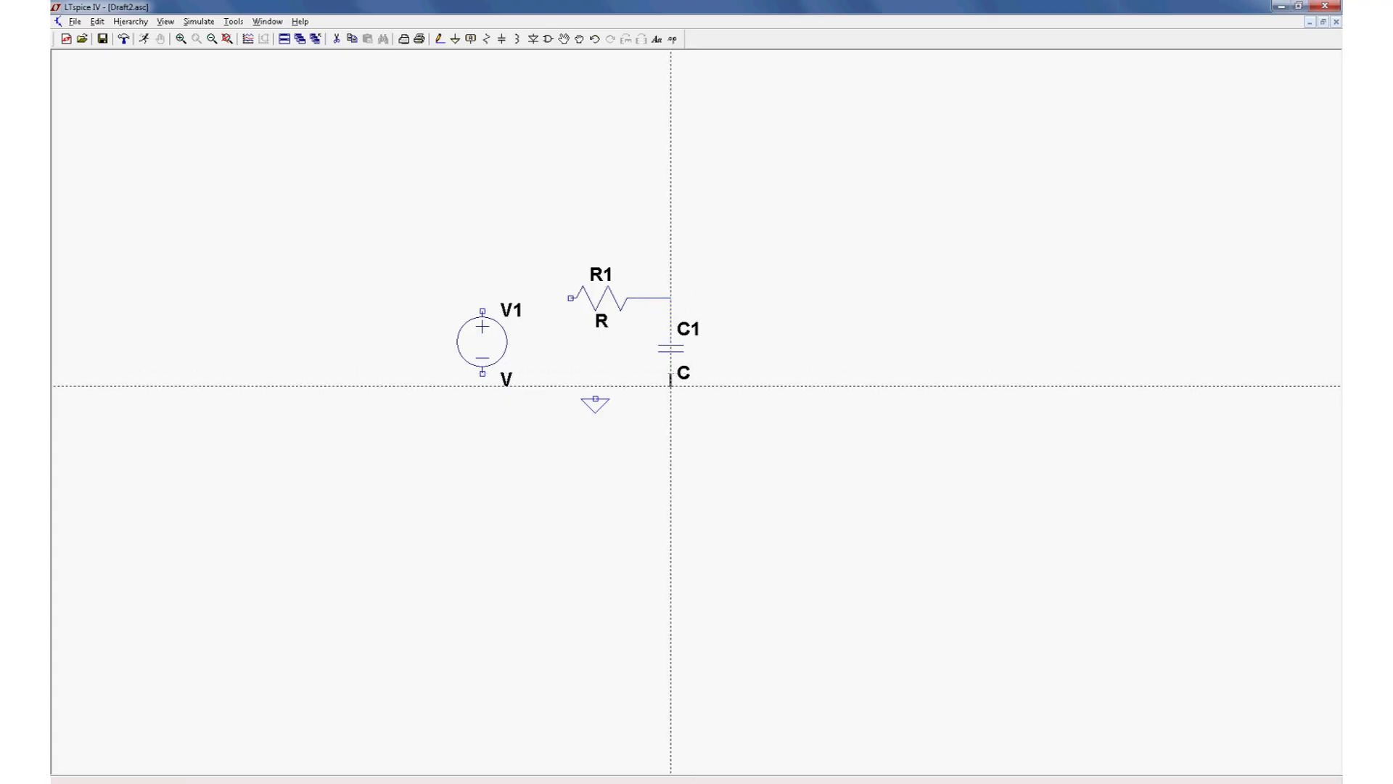
click(595, 385)
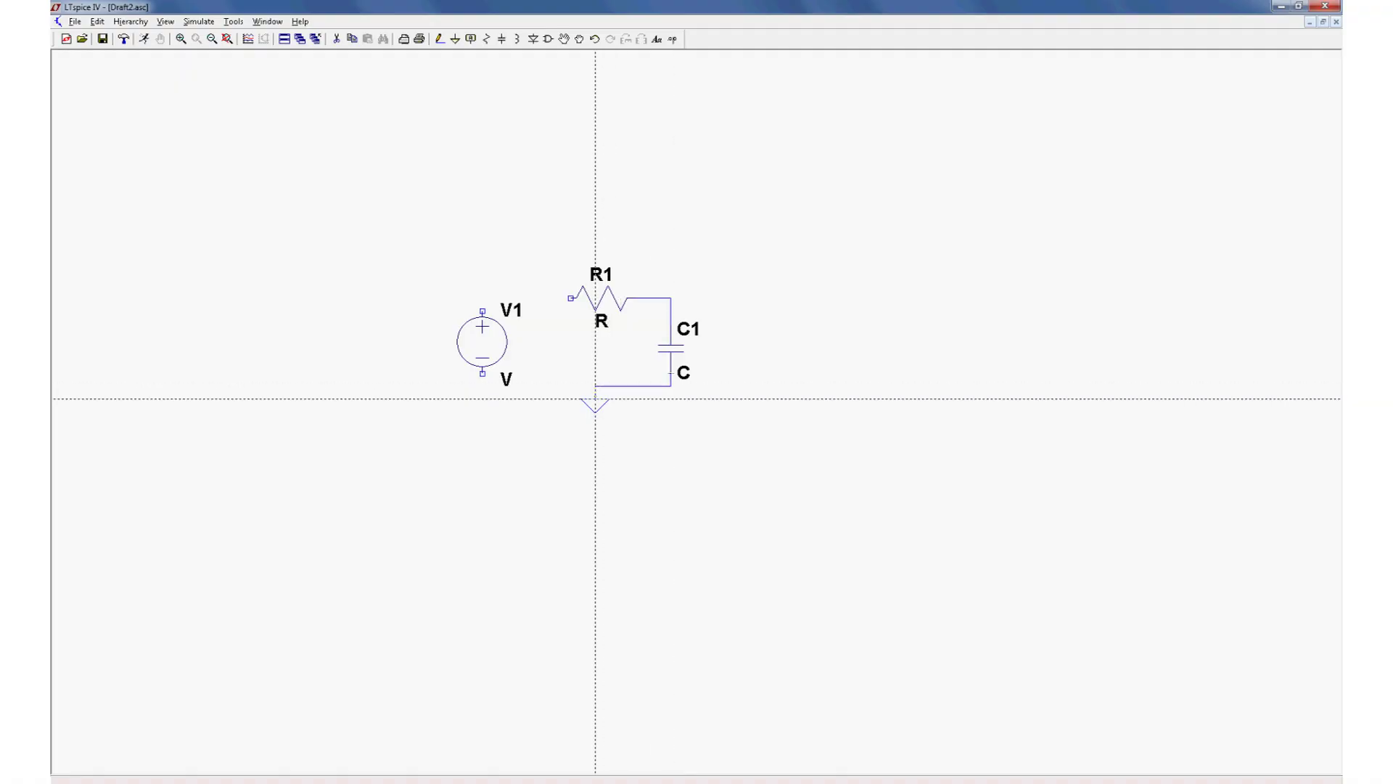
right_click(595, 399)
click(595, 386)
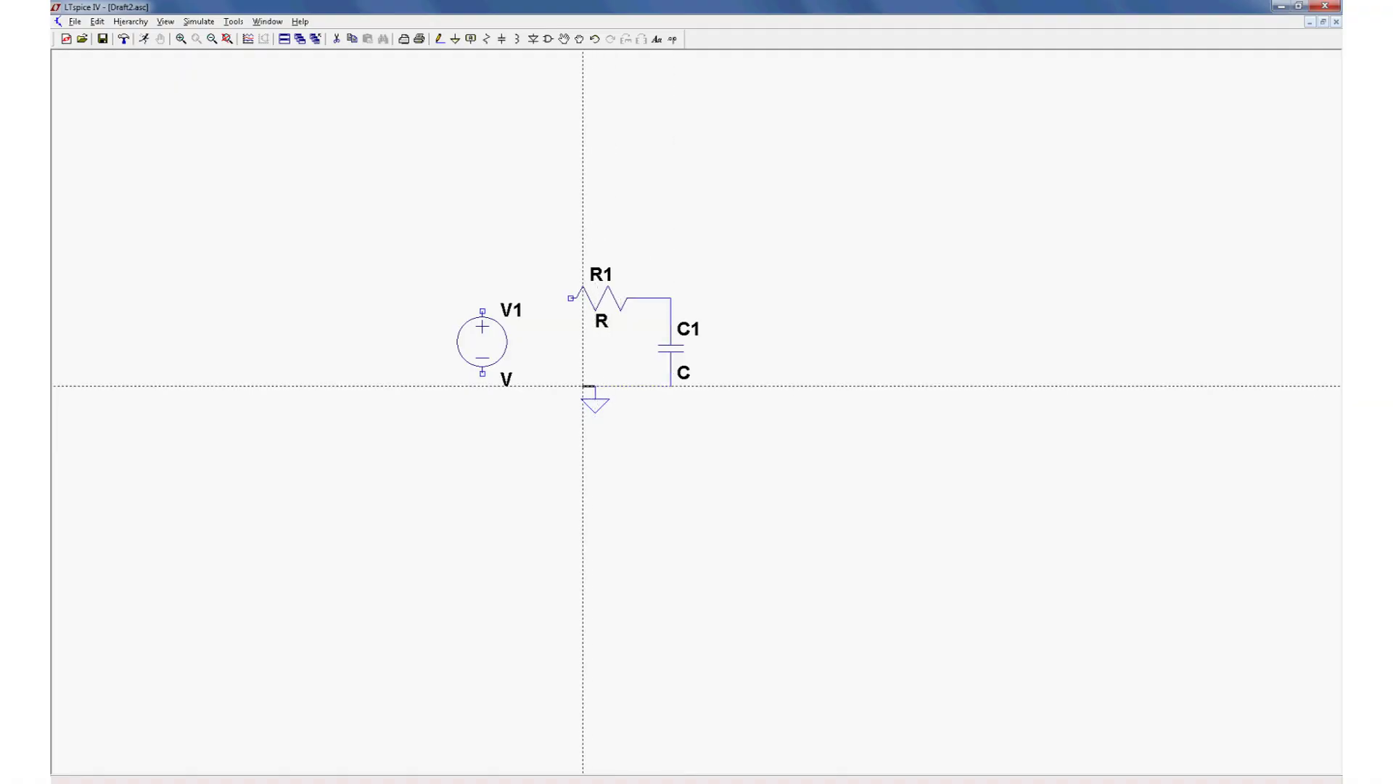
click(482, 386)
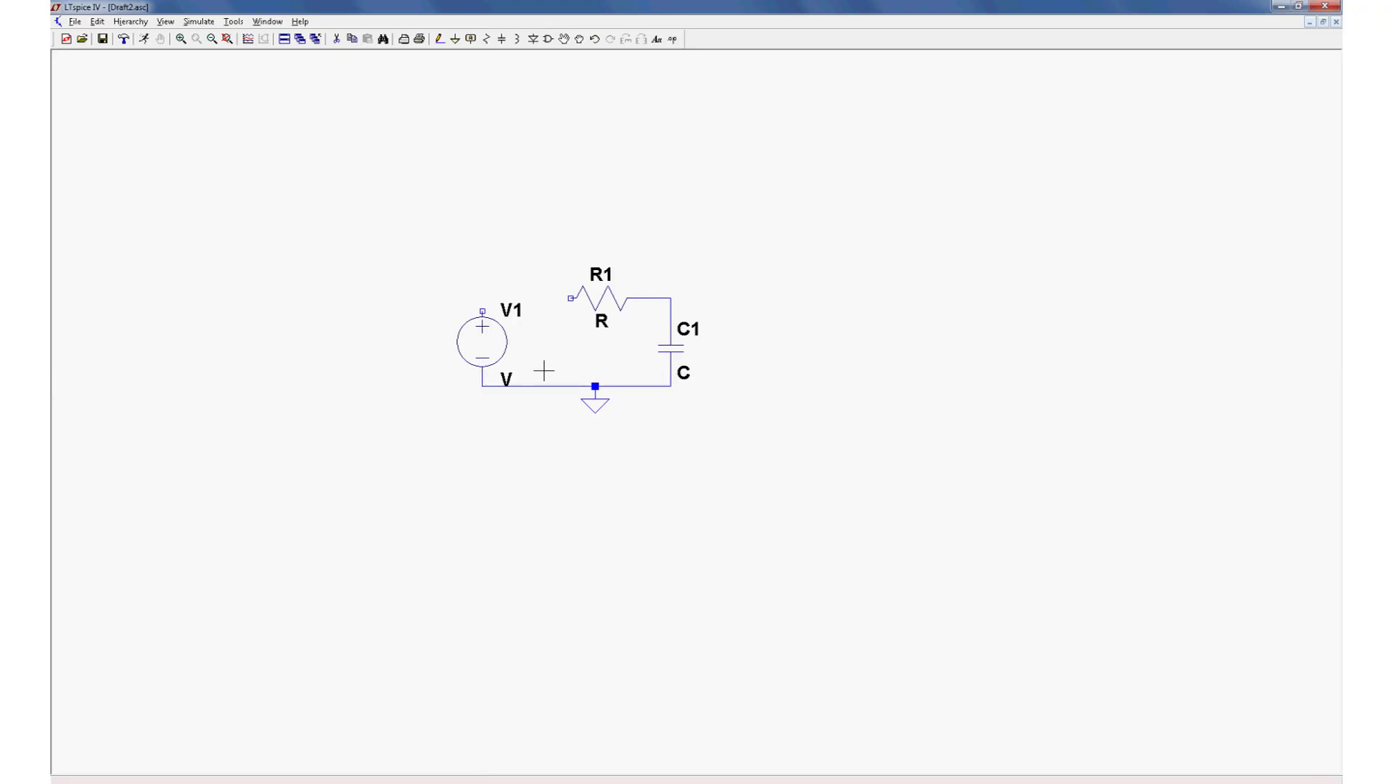
click(482, 311)
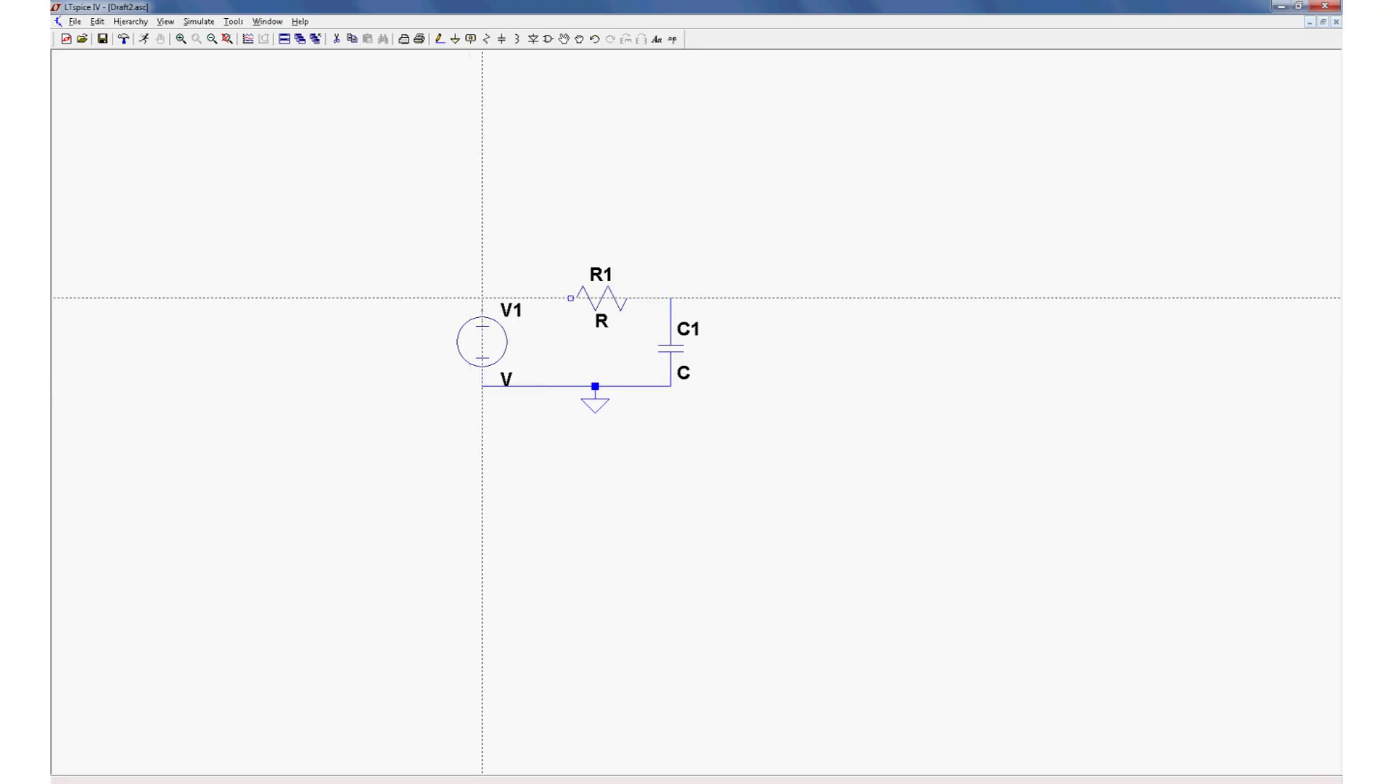
click(570, 297)
key(Escape)
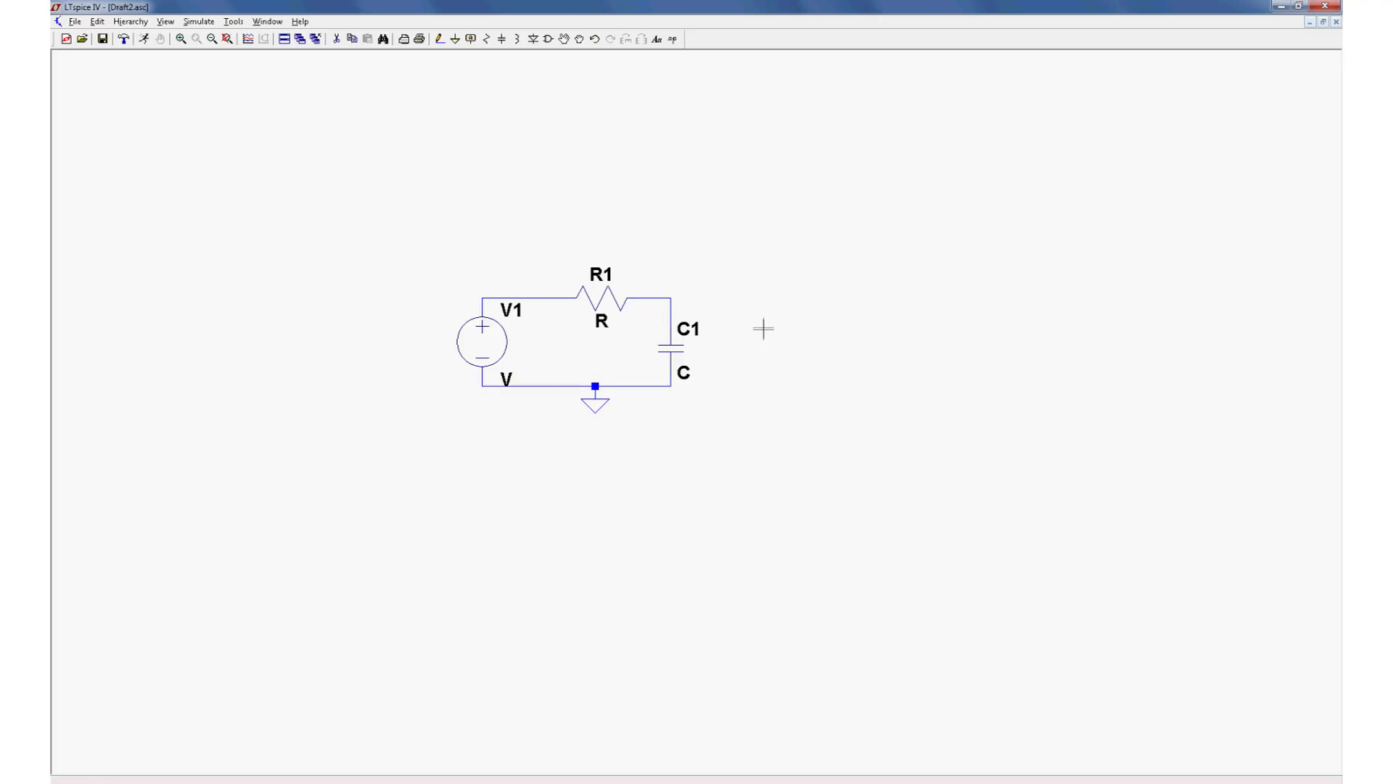
Set C1's capacitance to 1u and R1's resistance to 1k.
right_click(682, 349)
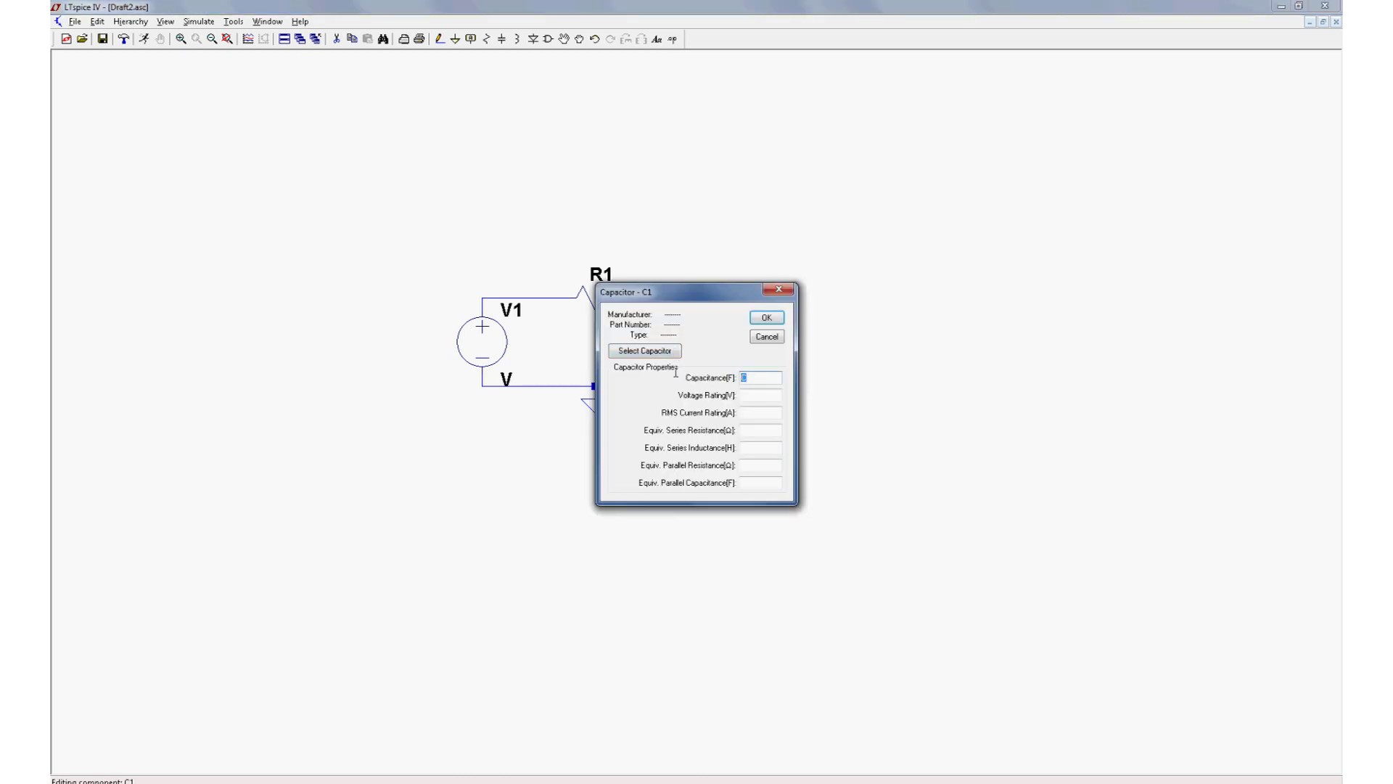
text(1u)
click(767, 317)
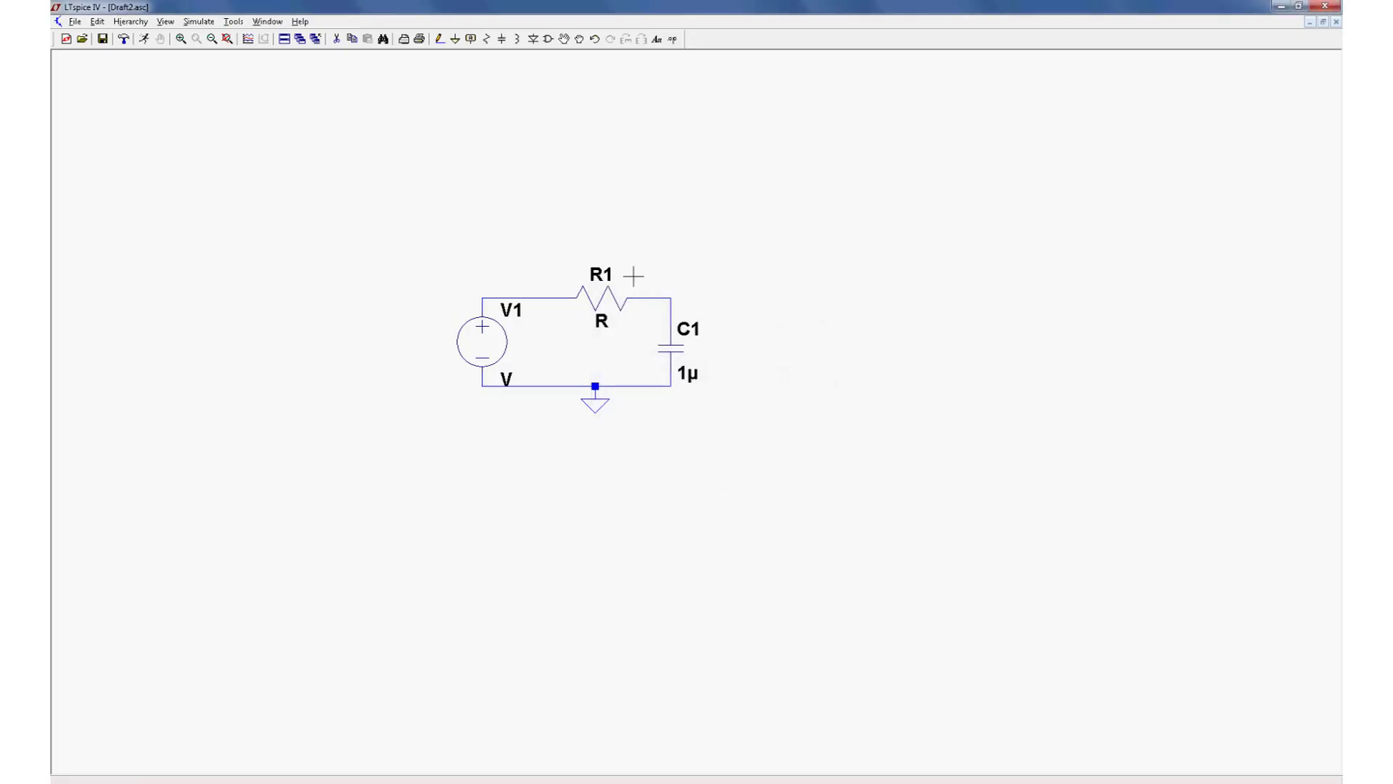
right_click(616, 298)
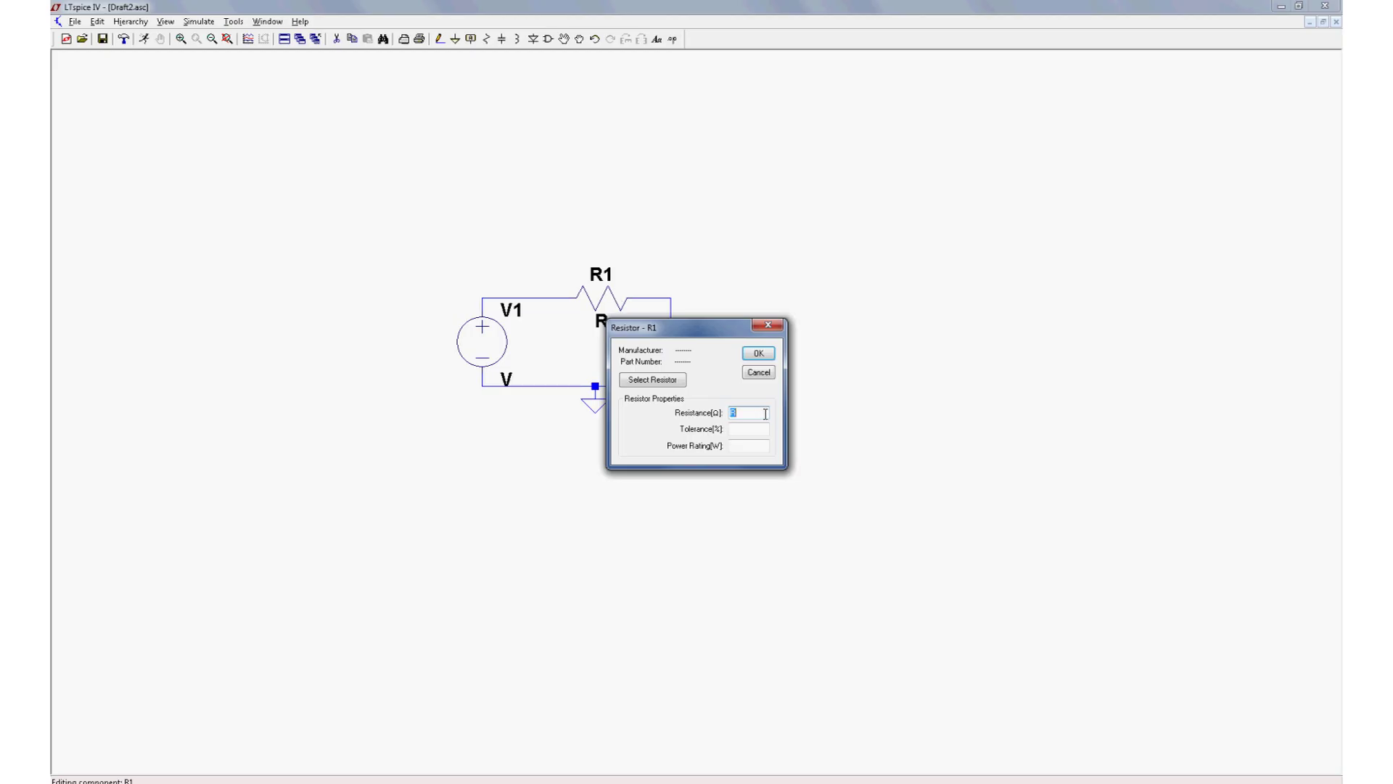
text(1k)
click(762, 354)
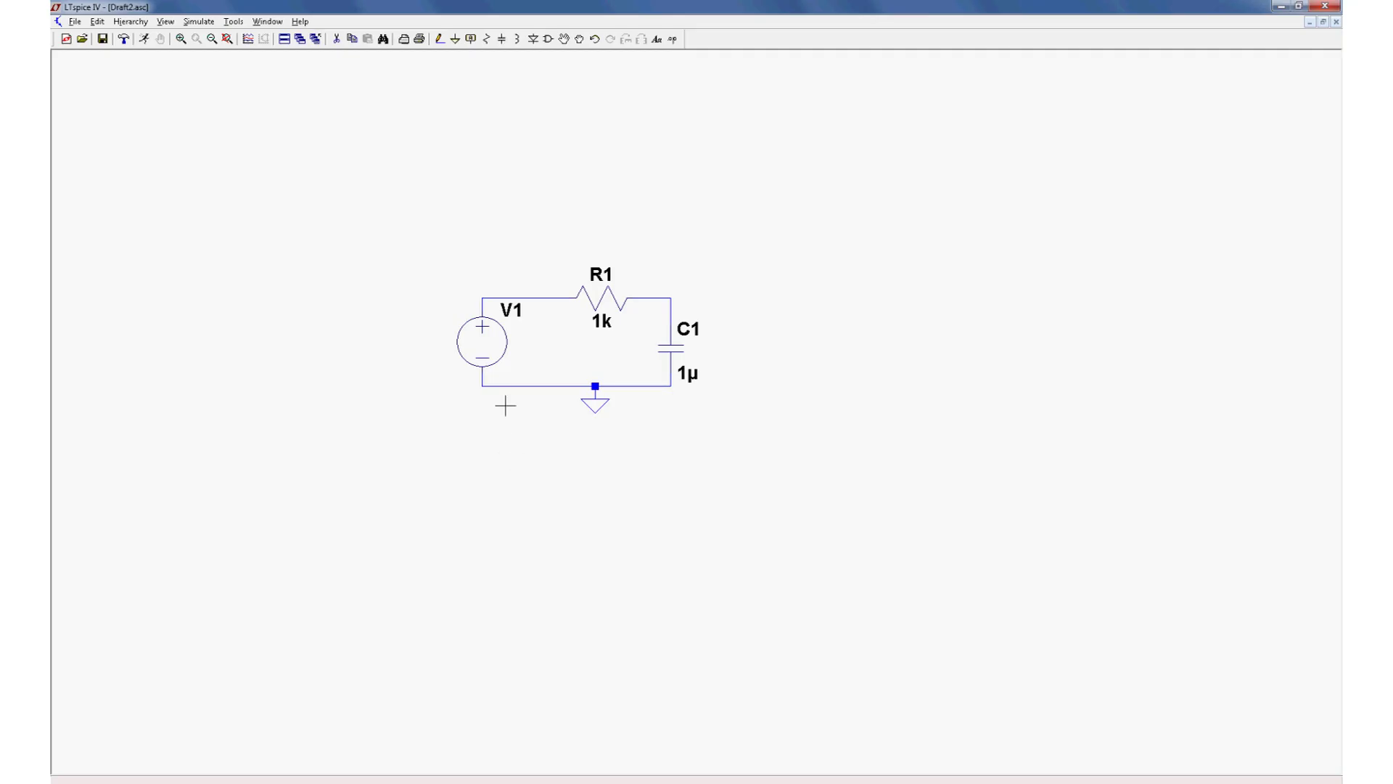
right_click(501, 350)
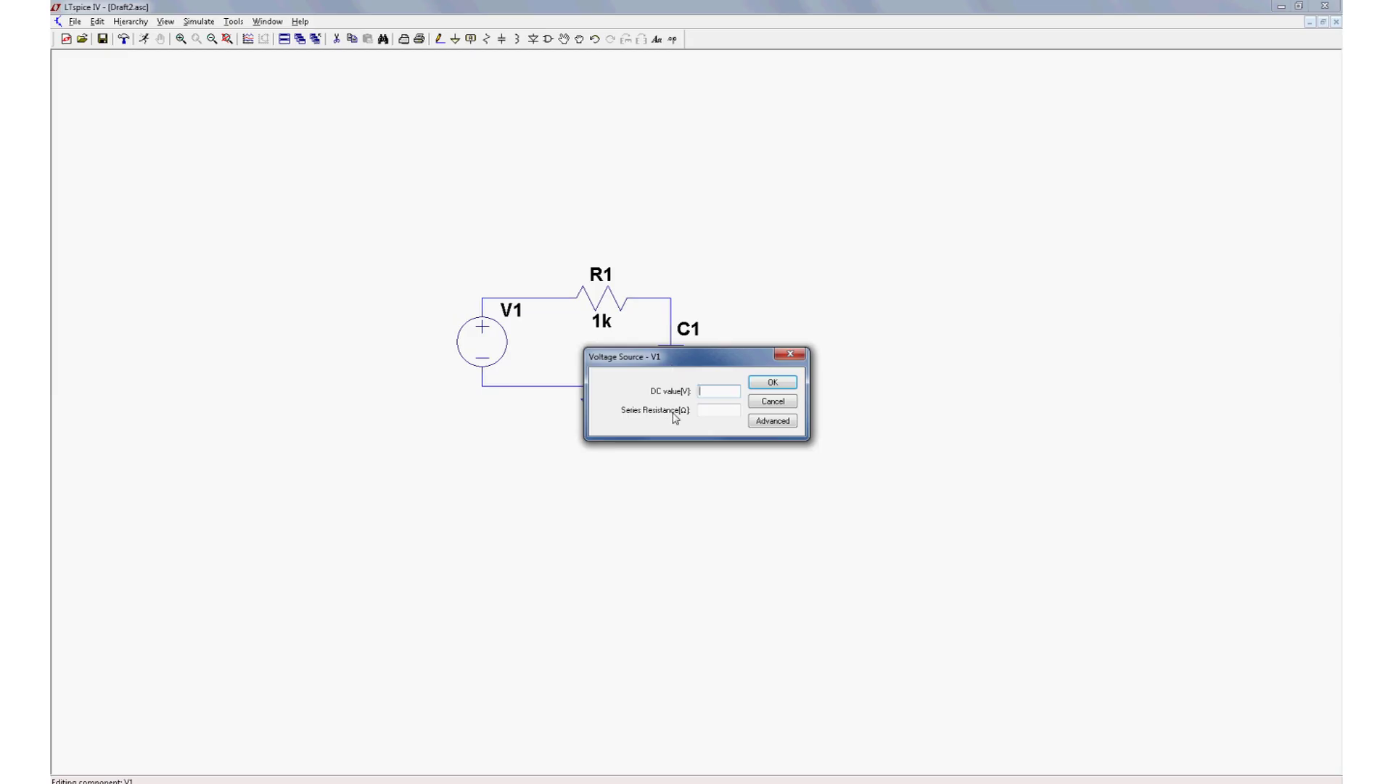
Give V1 a small-signal AC amplitude of 1 in its advanced source settings.
click(774, 422)
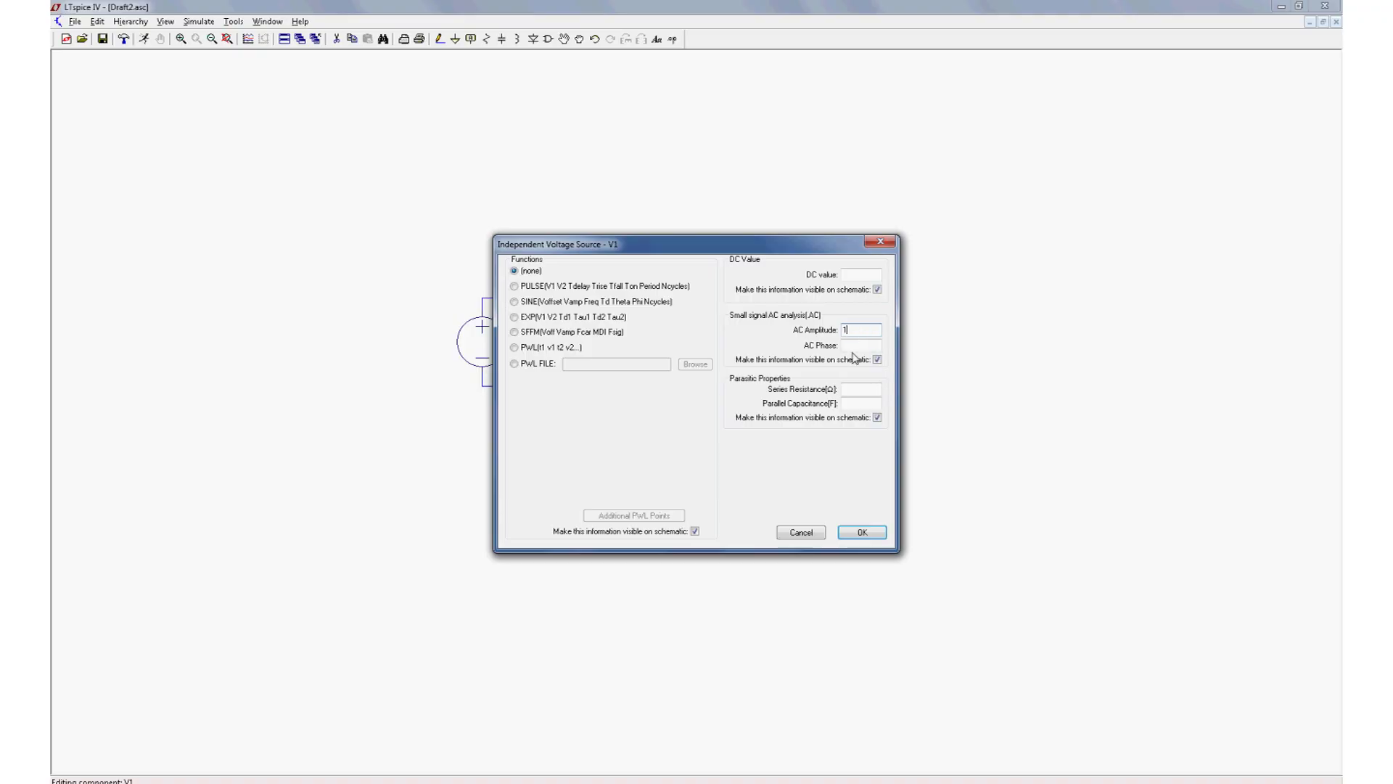
click(872, 540)
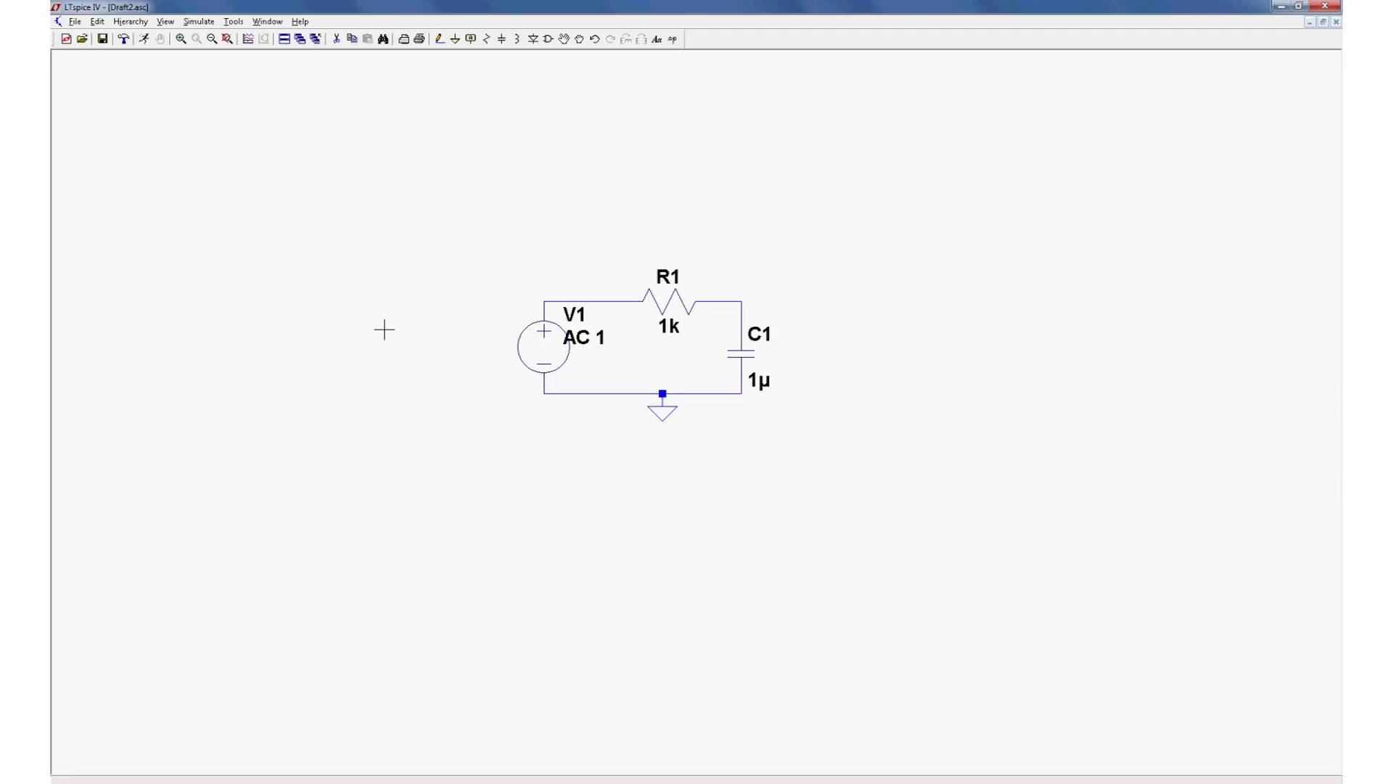
Define an AC analysis with a Decade sweep, 20 points per decade, from 1 to 1MEG.
click(198, 22)
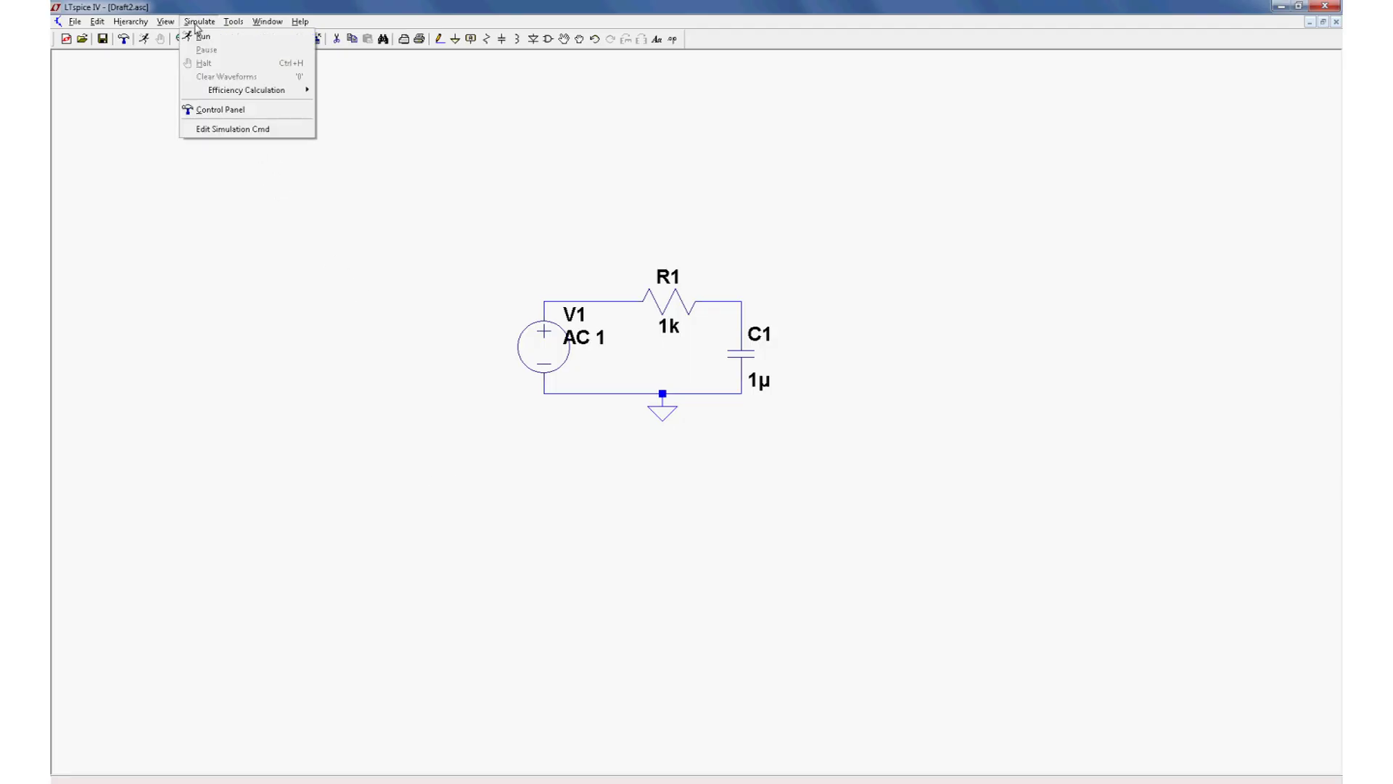
click(252, 131)
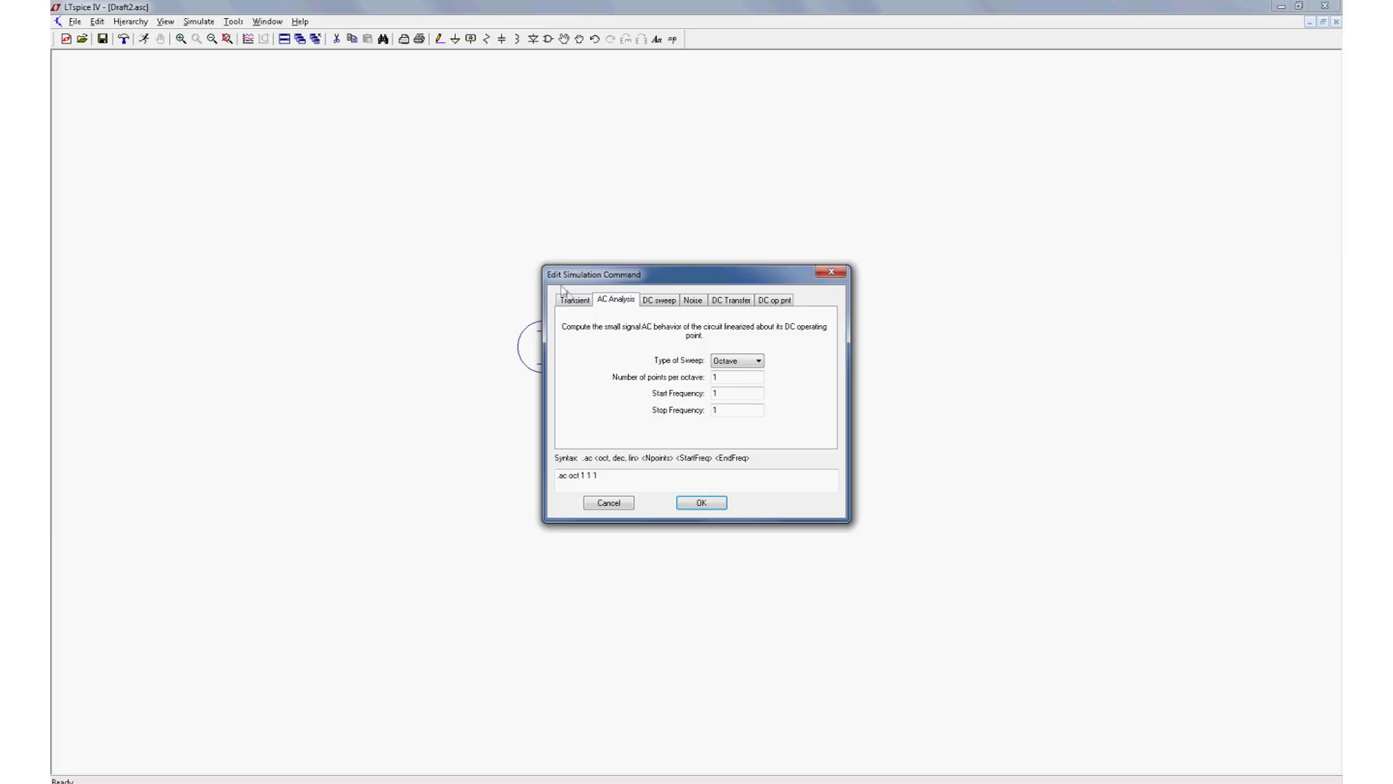
click(577, 301)
click(662, 304)
click(693, 302)
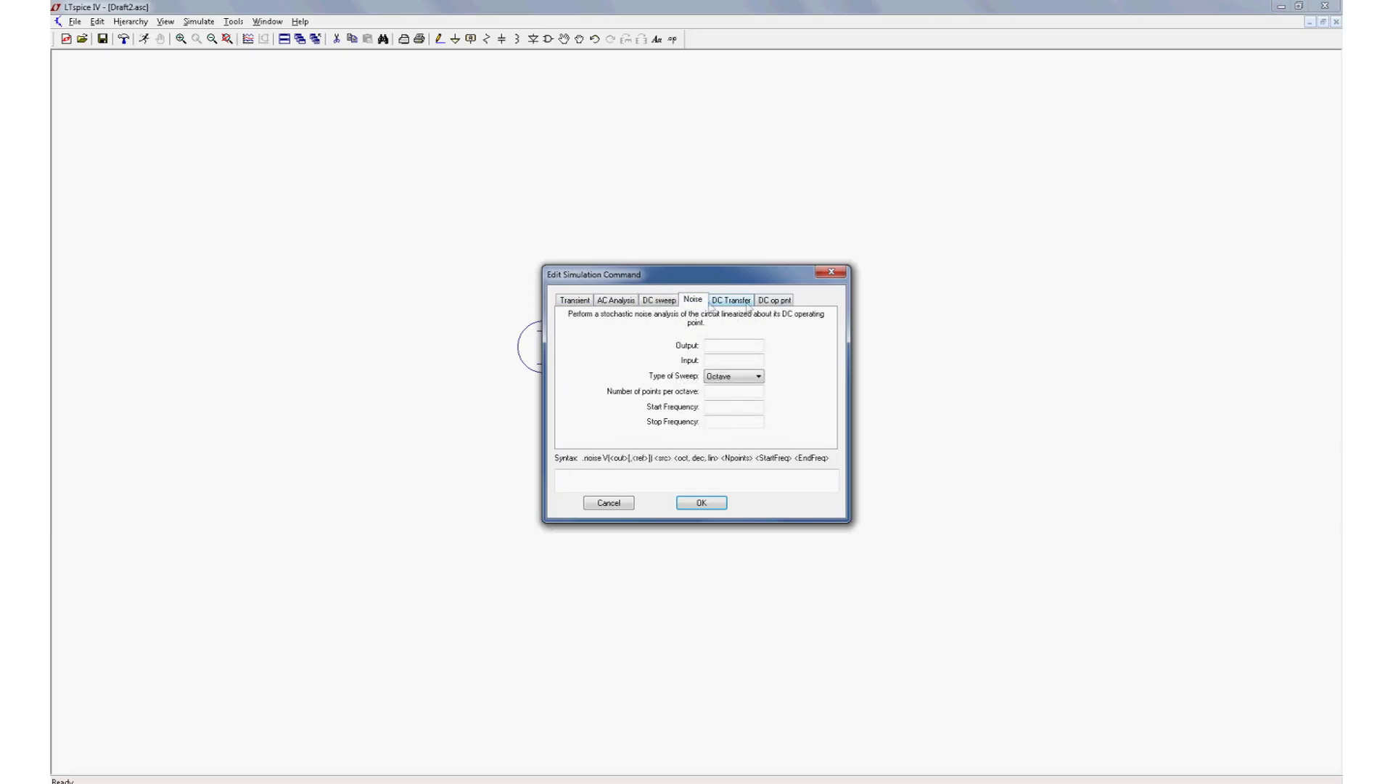
click(774, 300)
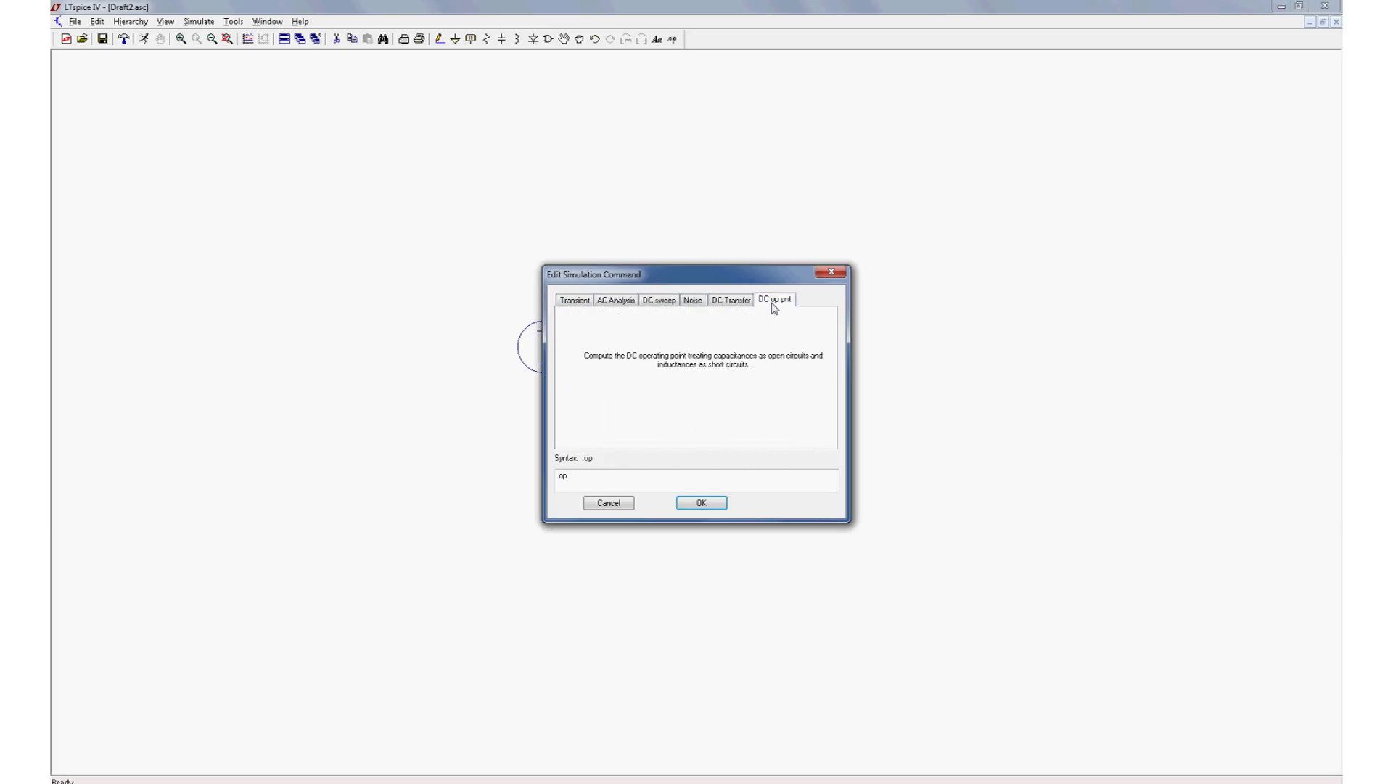
click(614, 304)
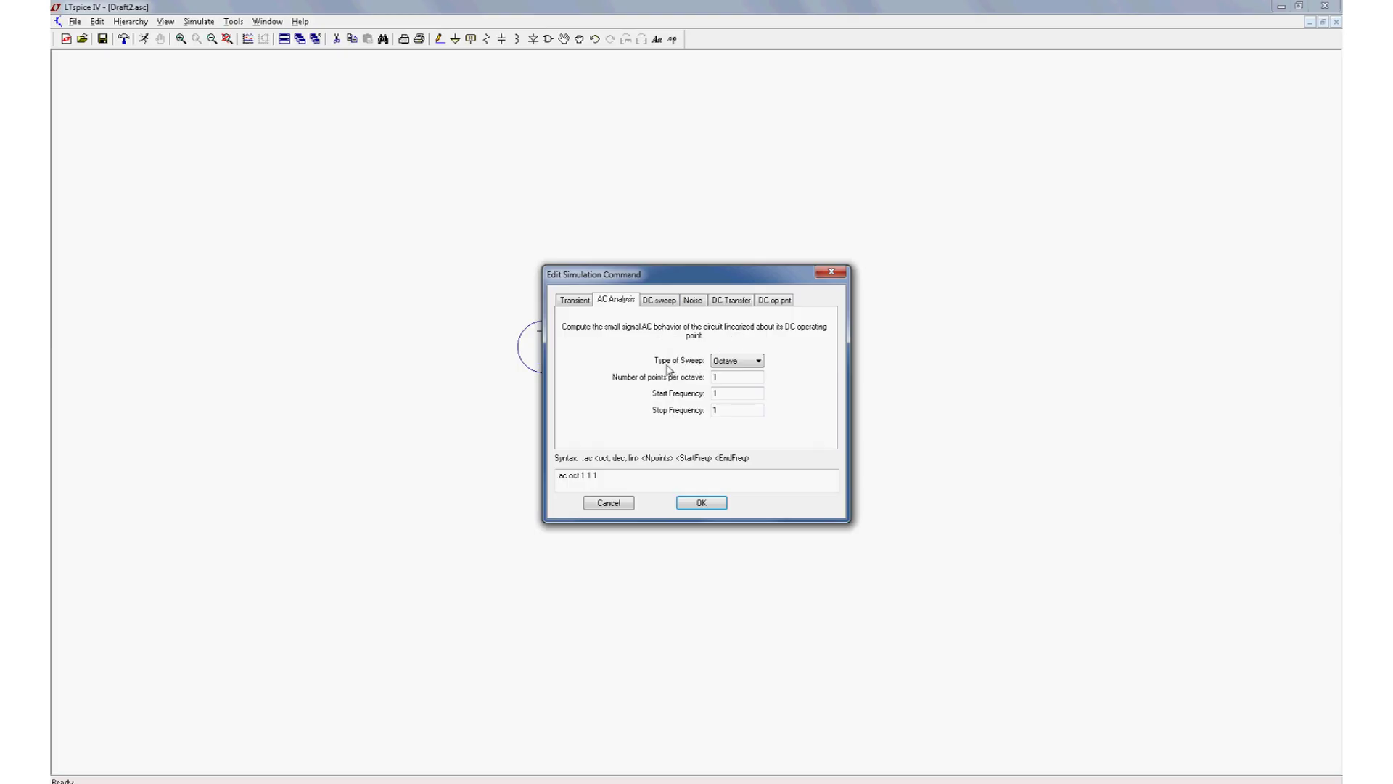
click(754, 367)
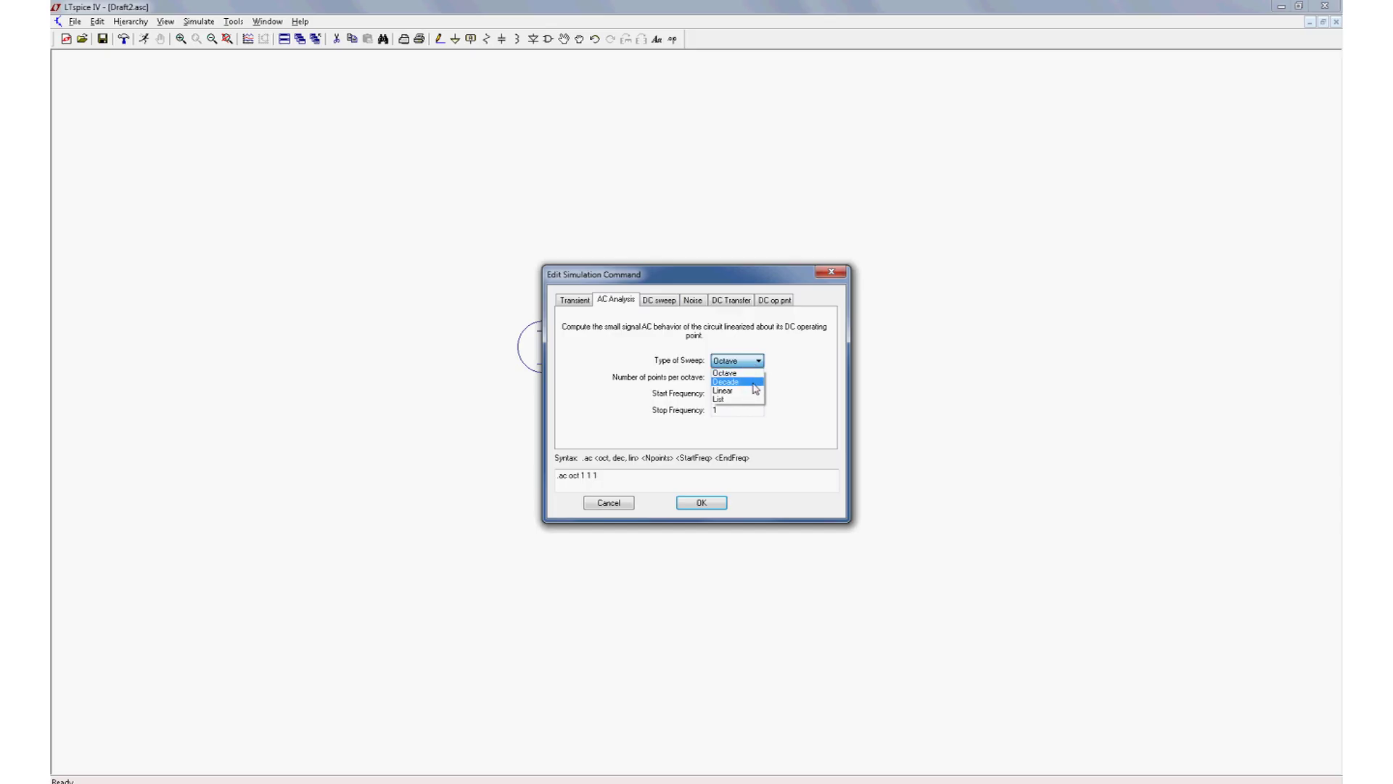
click(755, 383)
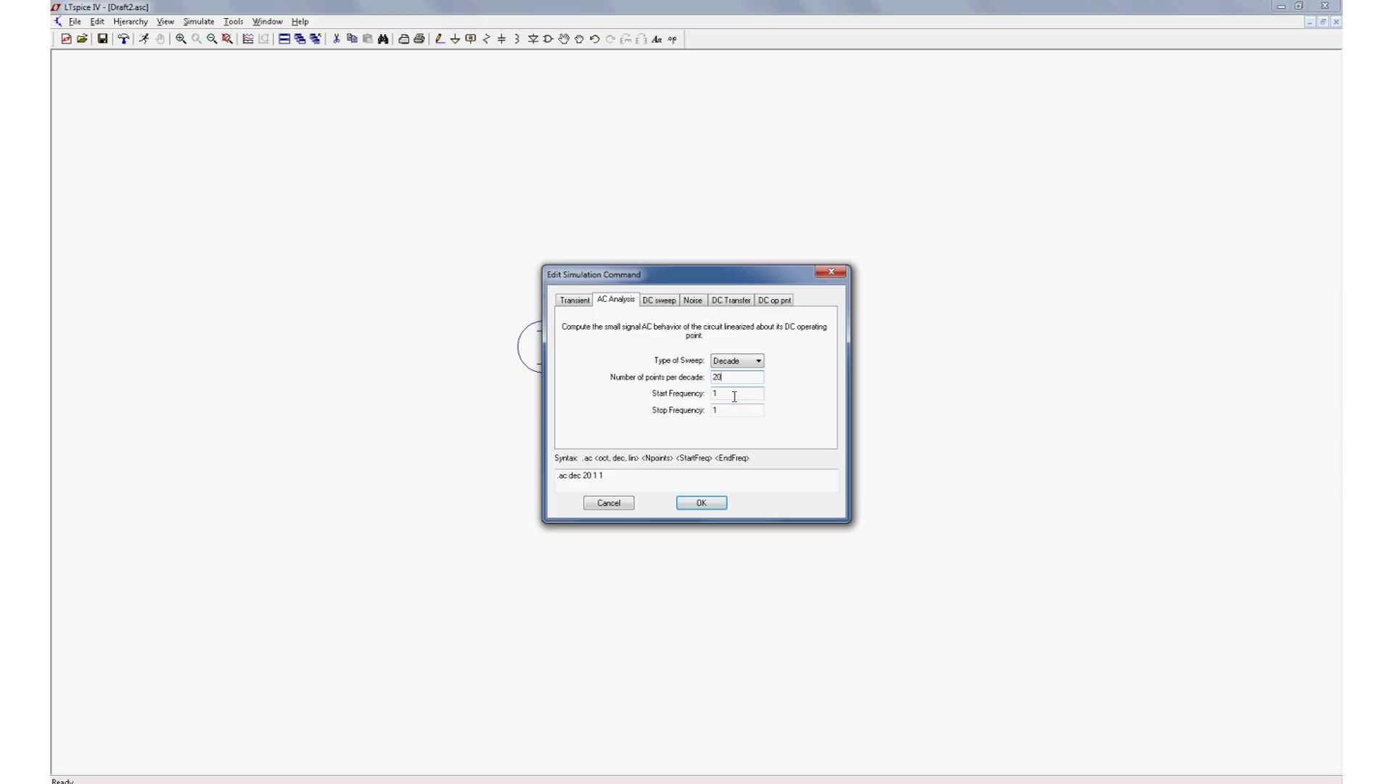
key(Tab)
click(711, 506)
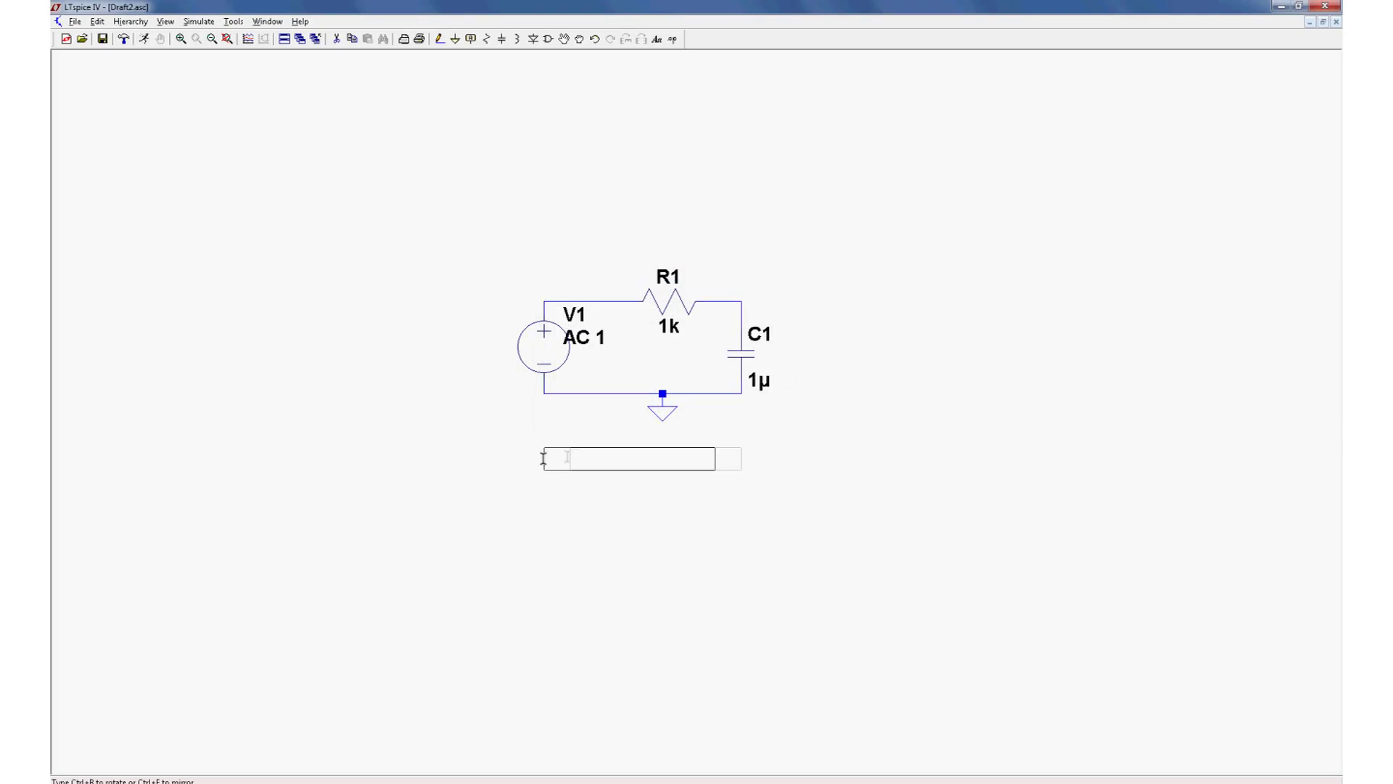
Drop the .ac dec 20 1 1MEG directive under the RC loop and run the simulation.
click(512, 485)
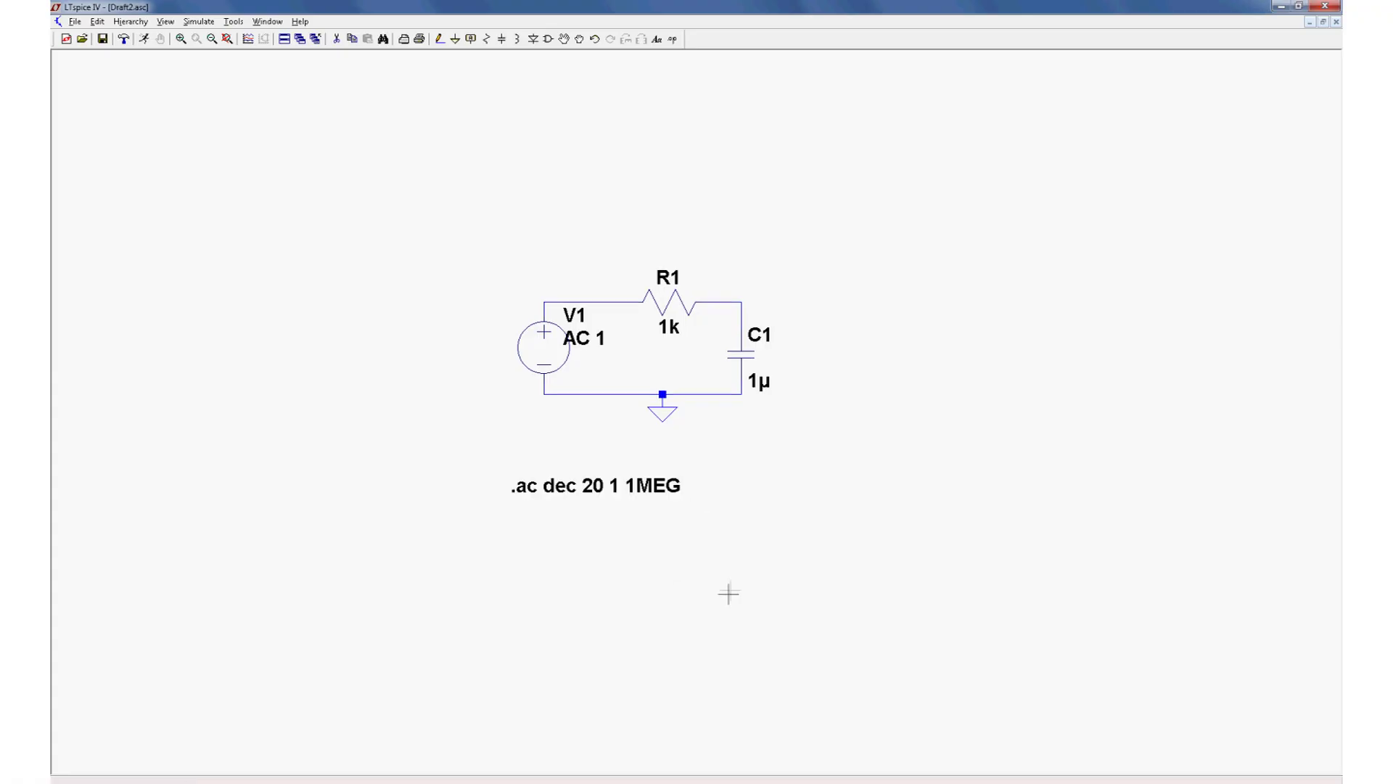
drag(450, 401, 441, 438)
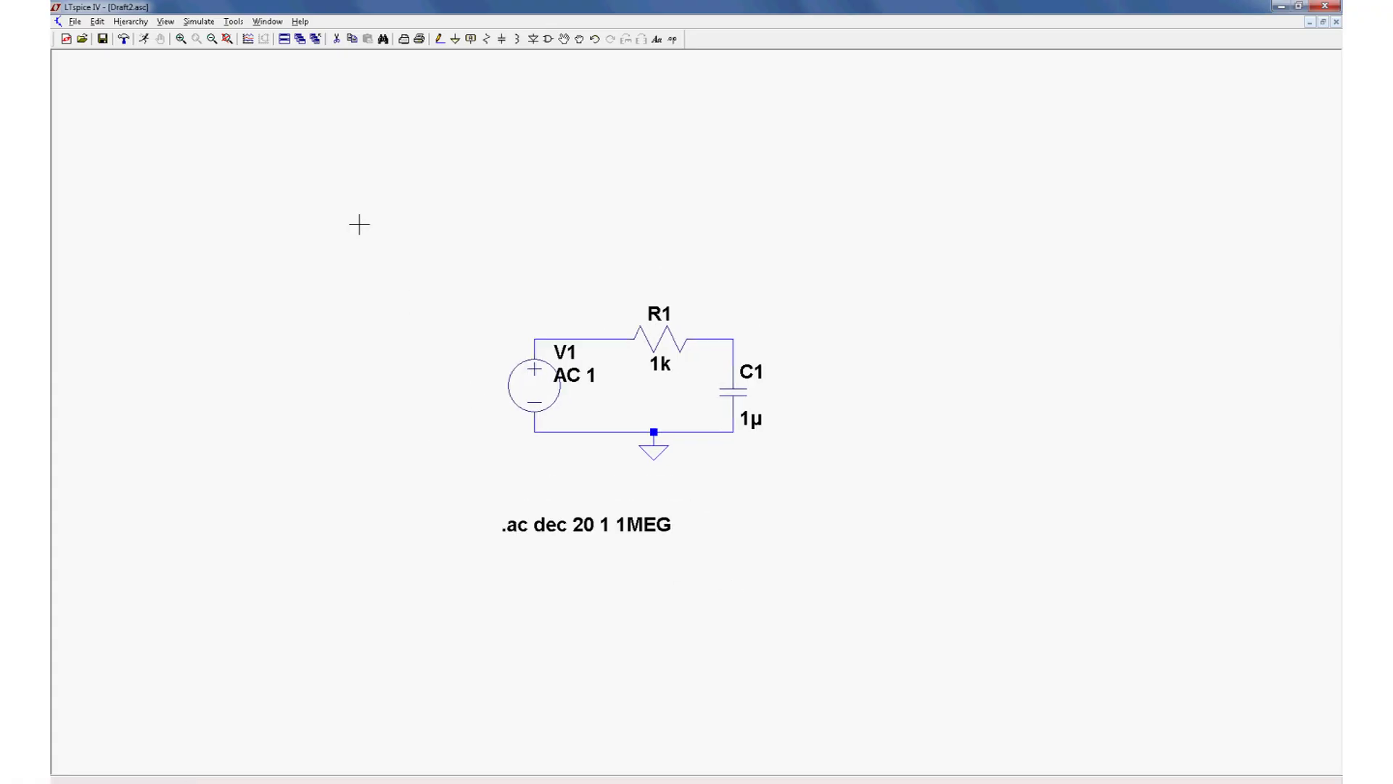
click(199, 21)
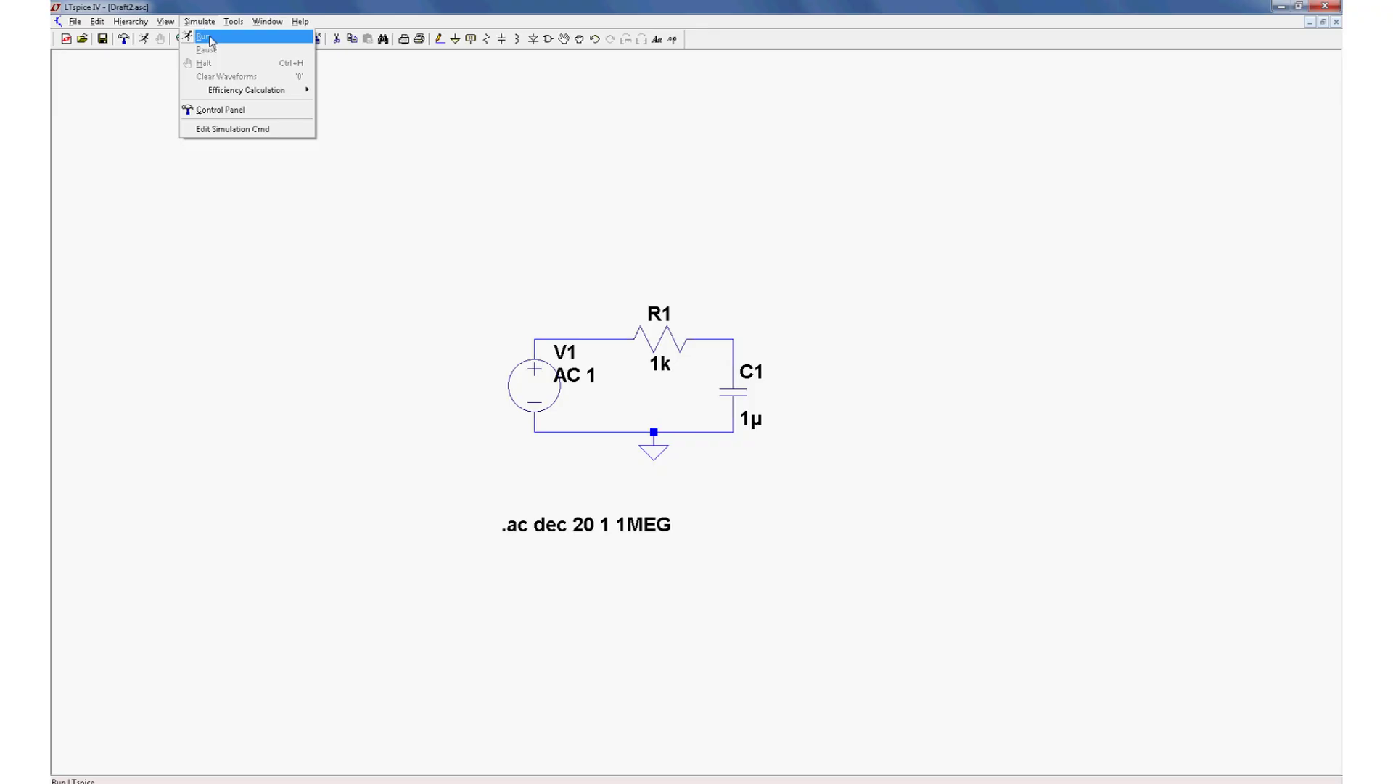
click(207, 33)
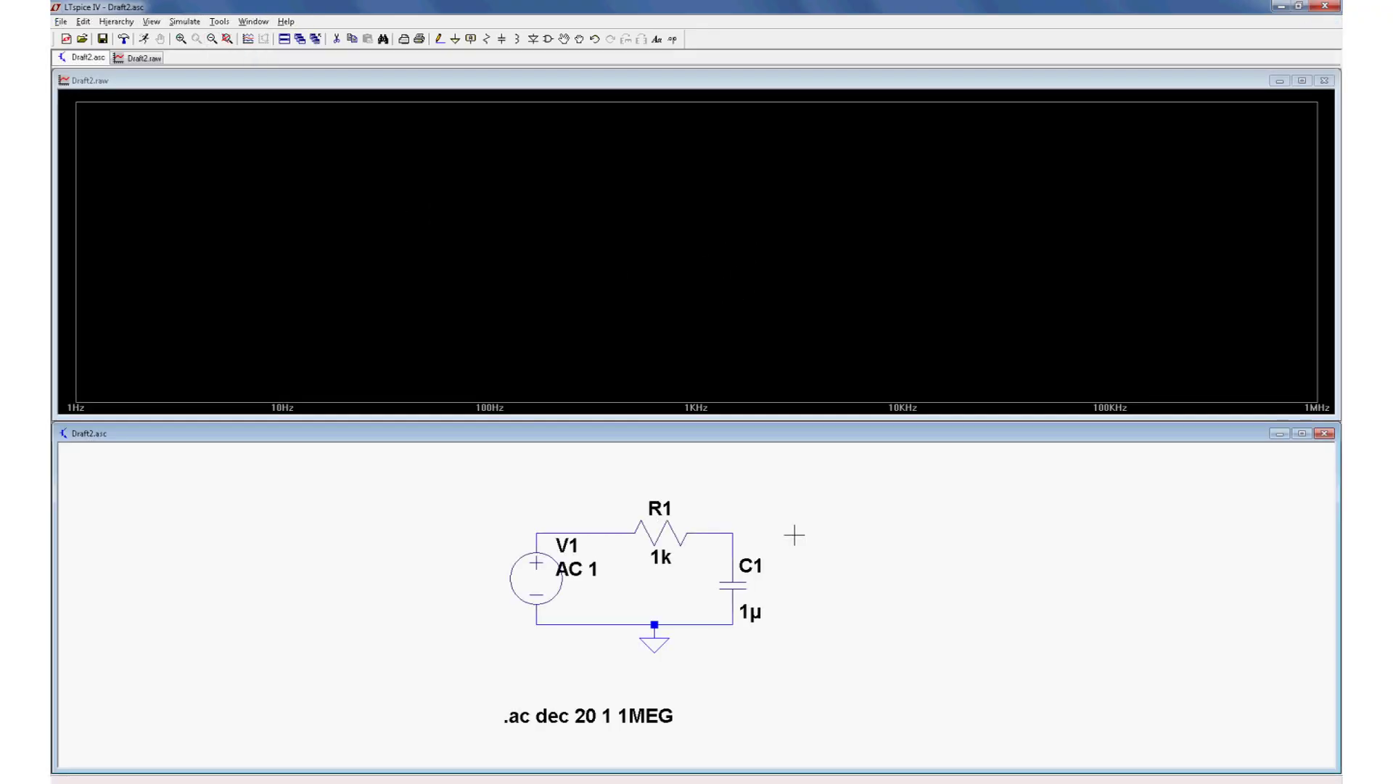
Probe node n002 and the R1 and C1 currents, then plot only V(n002).
click(737, 528)
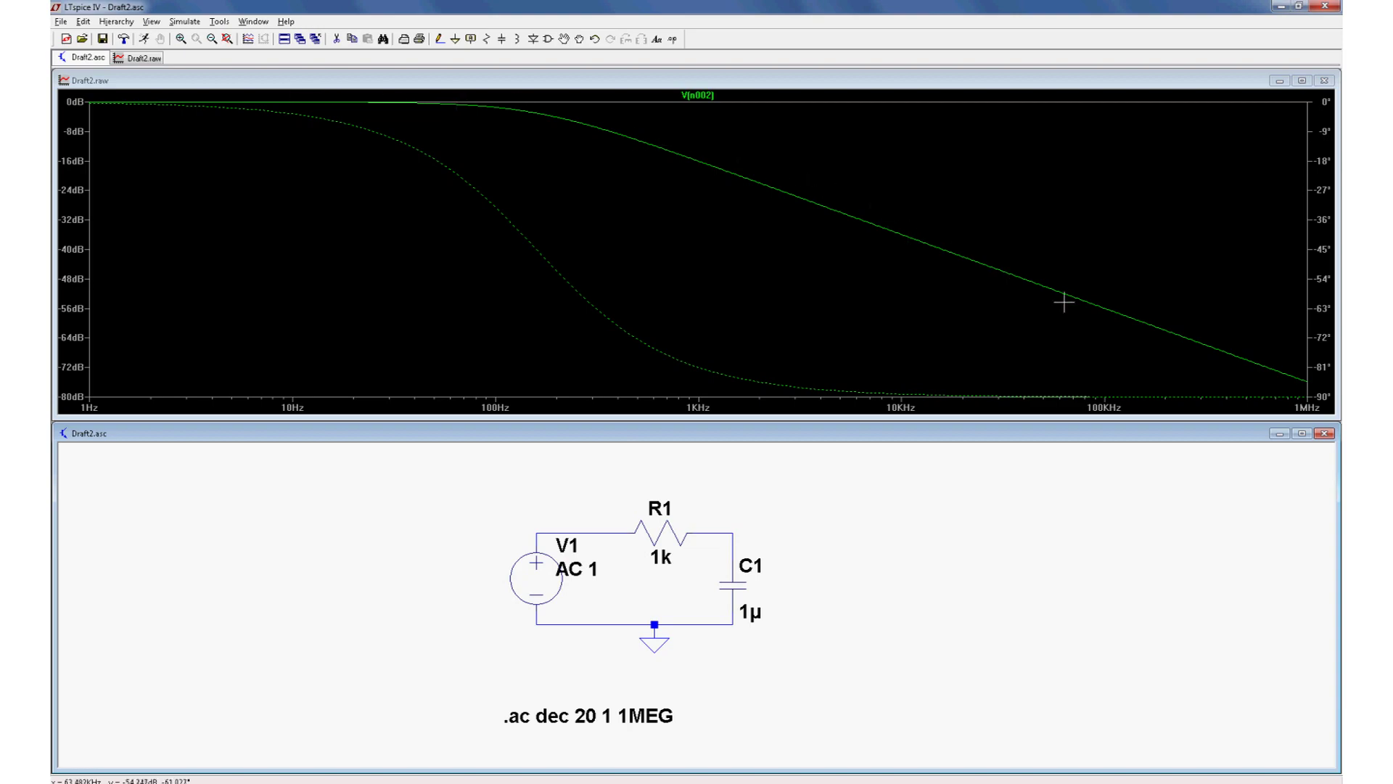
click(665, 526)
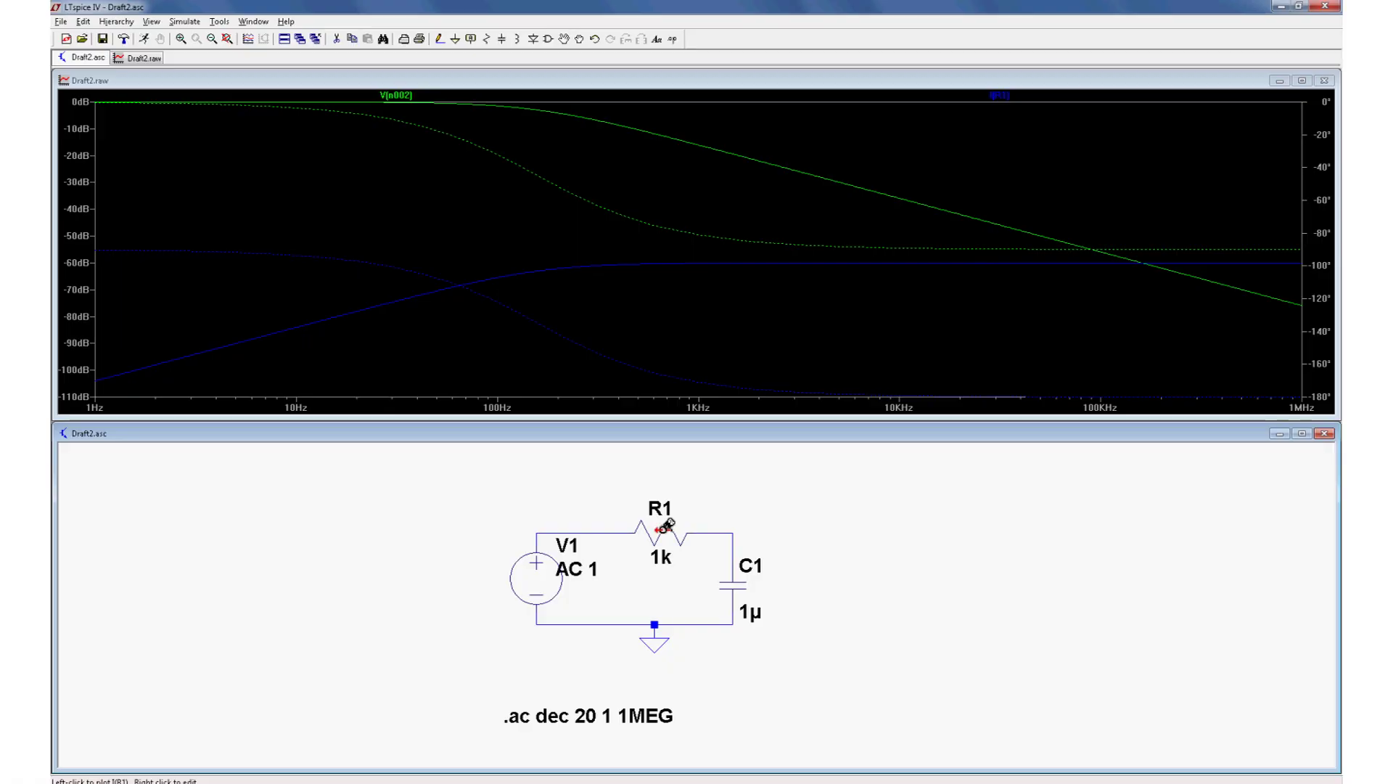
click(739, 580)
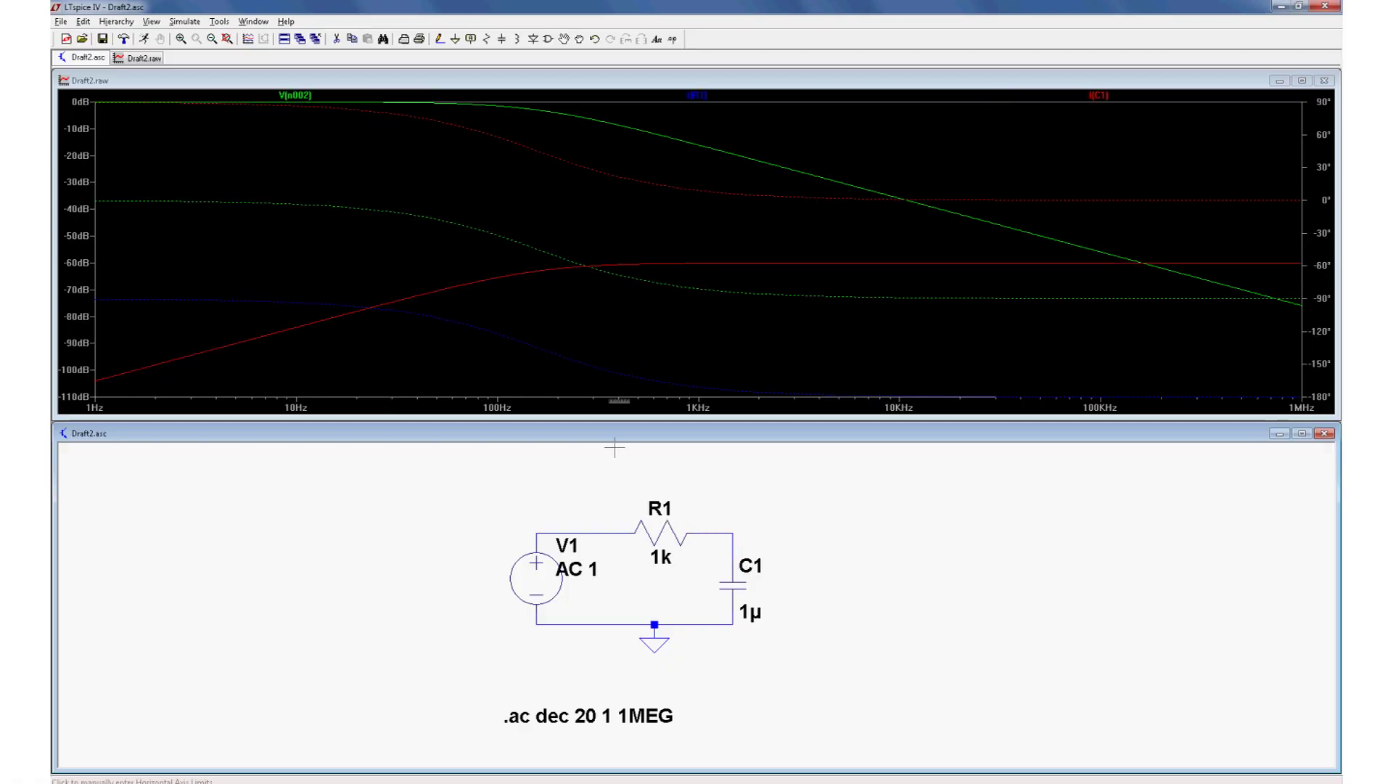
click(735, 532)
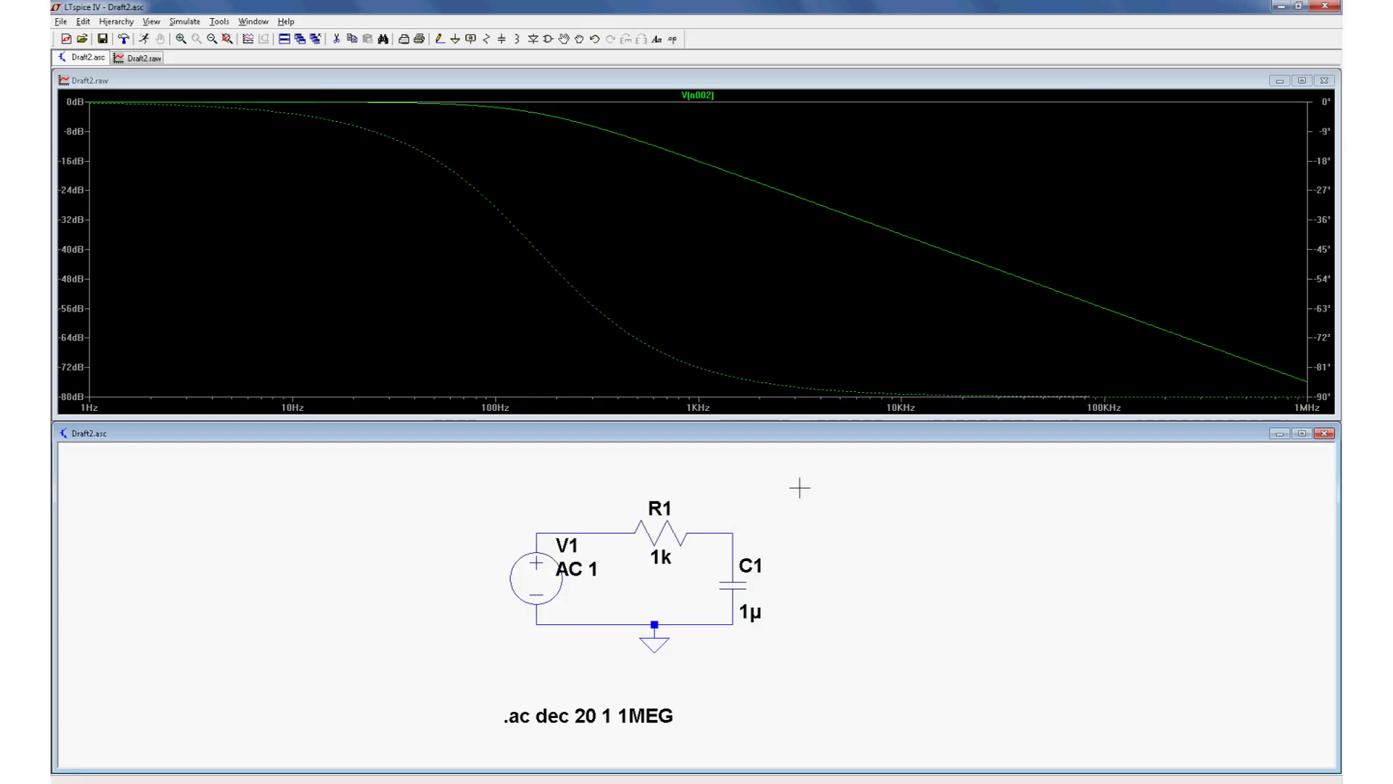
click(436, 308)
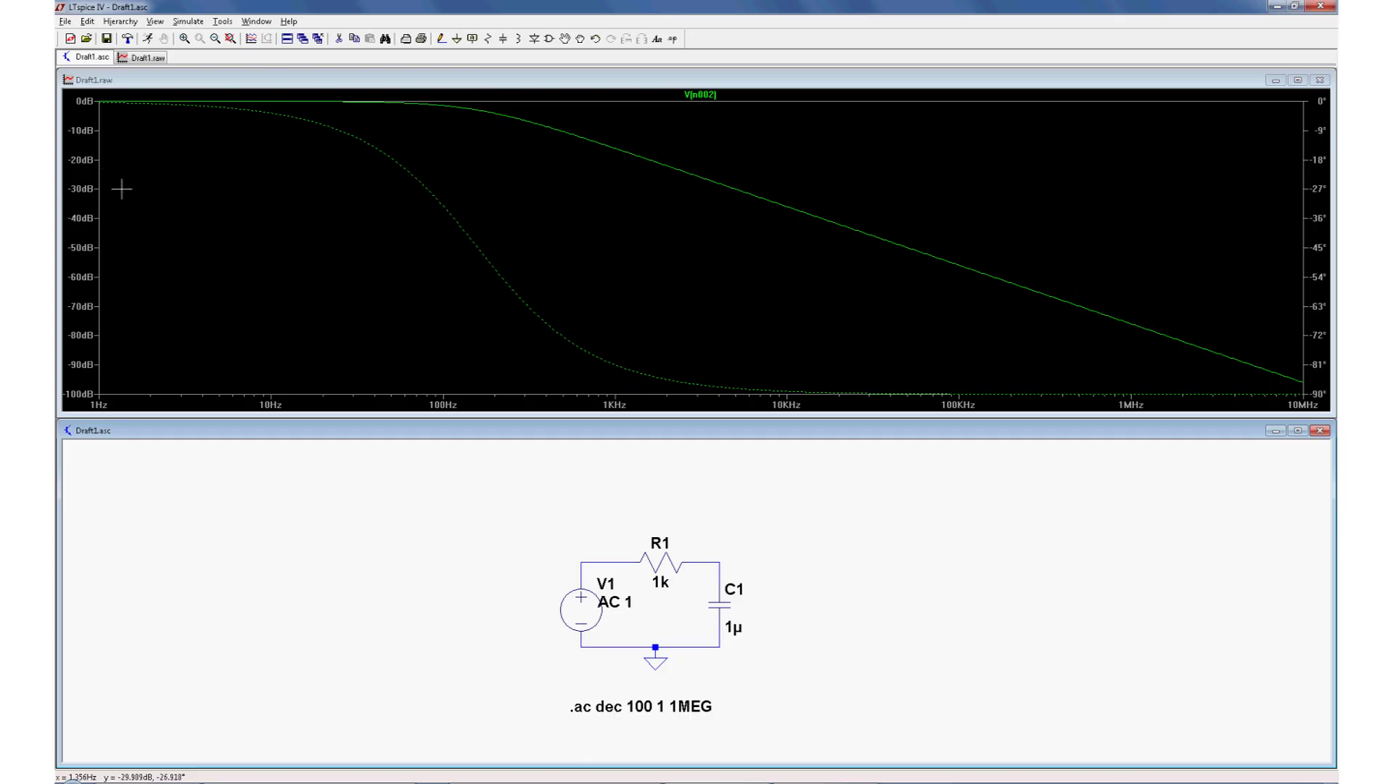
right_click(124, 190)
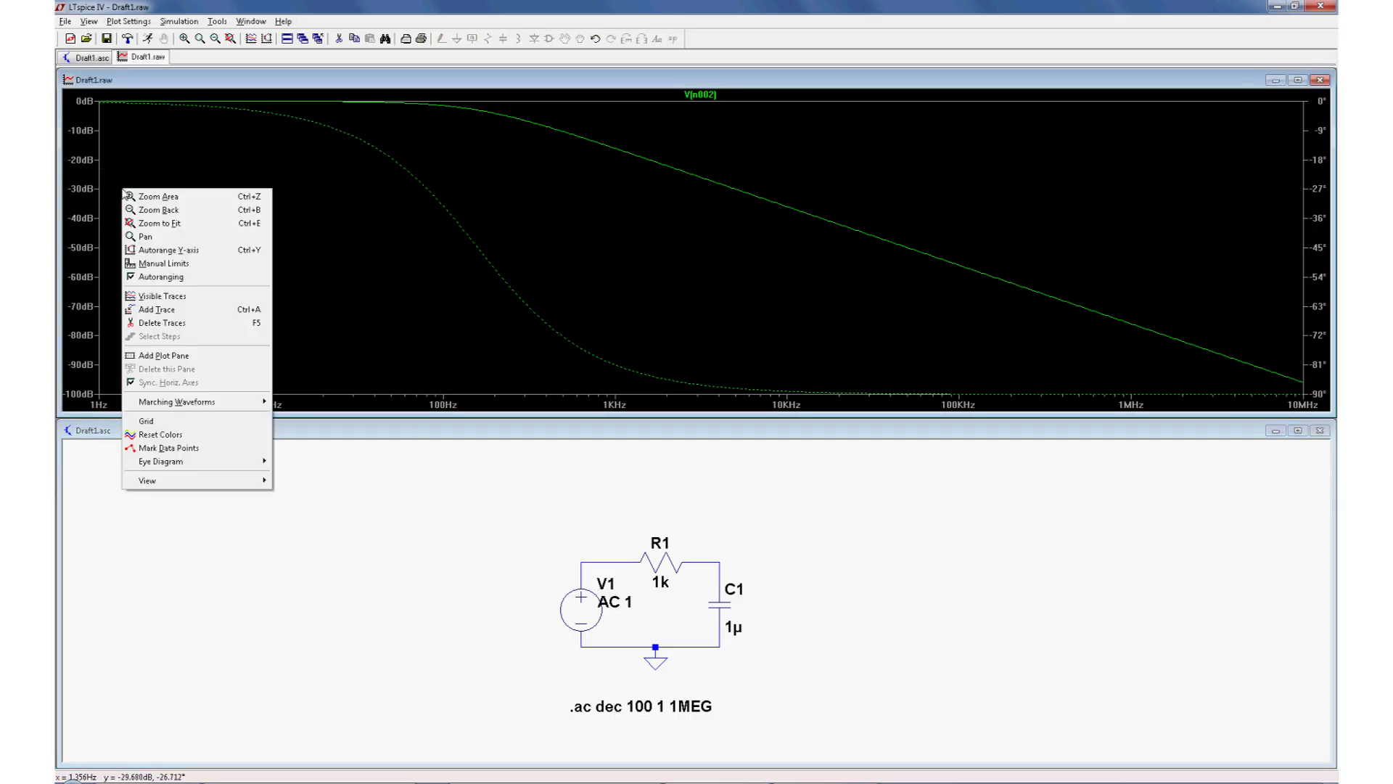
In Manual Limits, make the left vertical axis Logarithmic with Top set to 2.
click(177, 264)
click(654, 426)
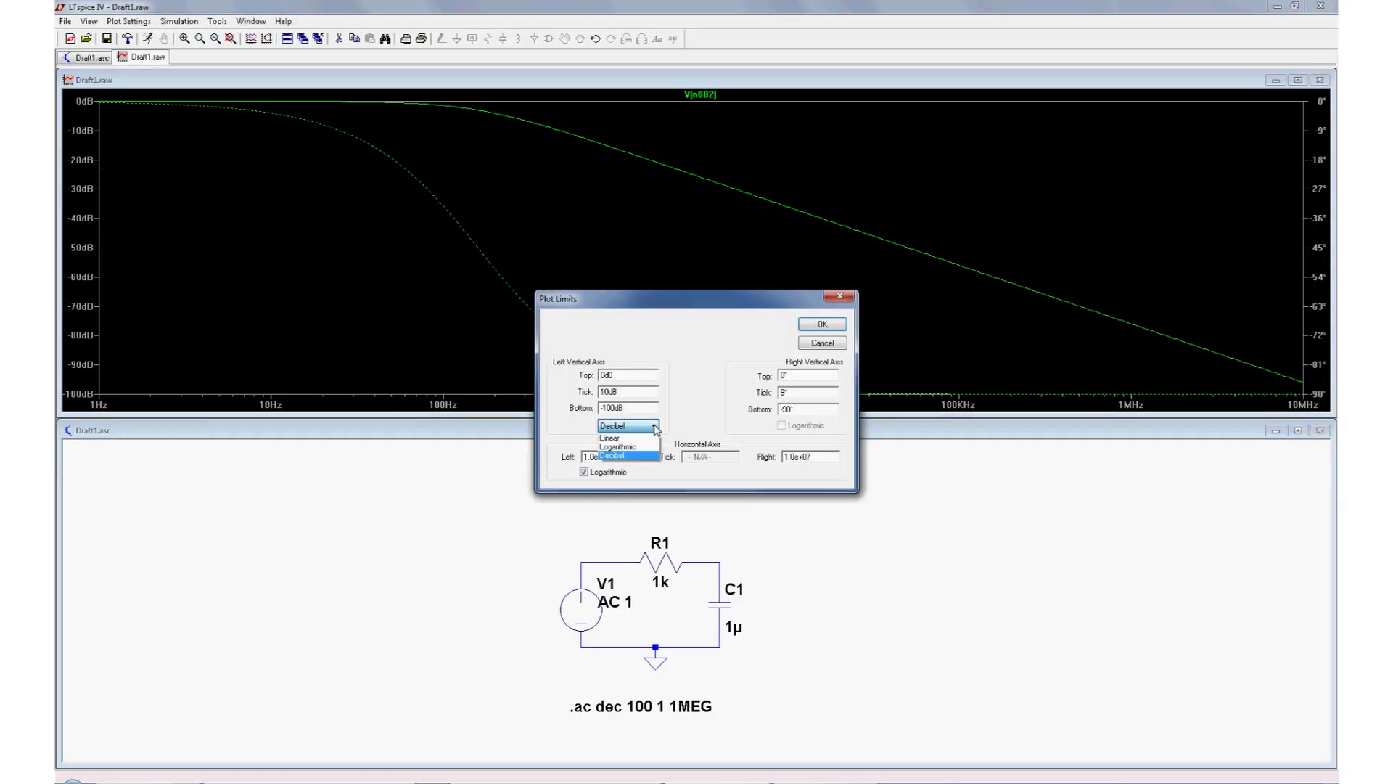
click(648, 447)
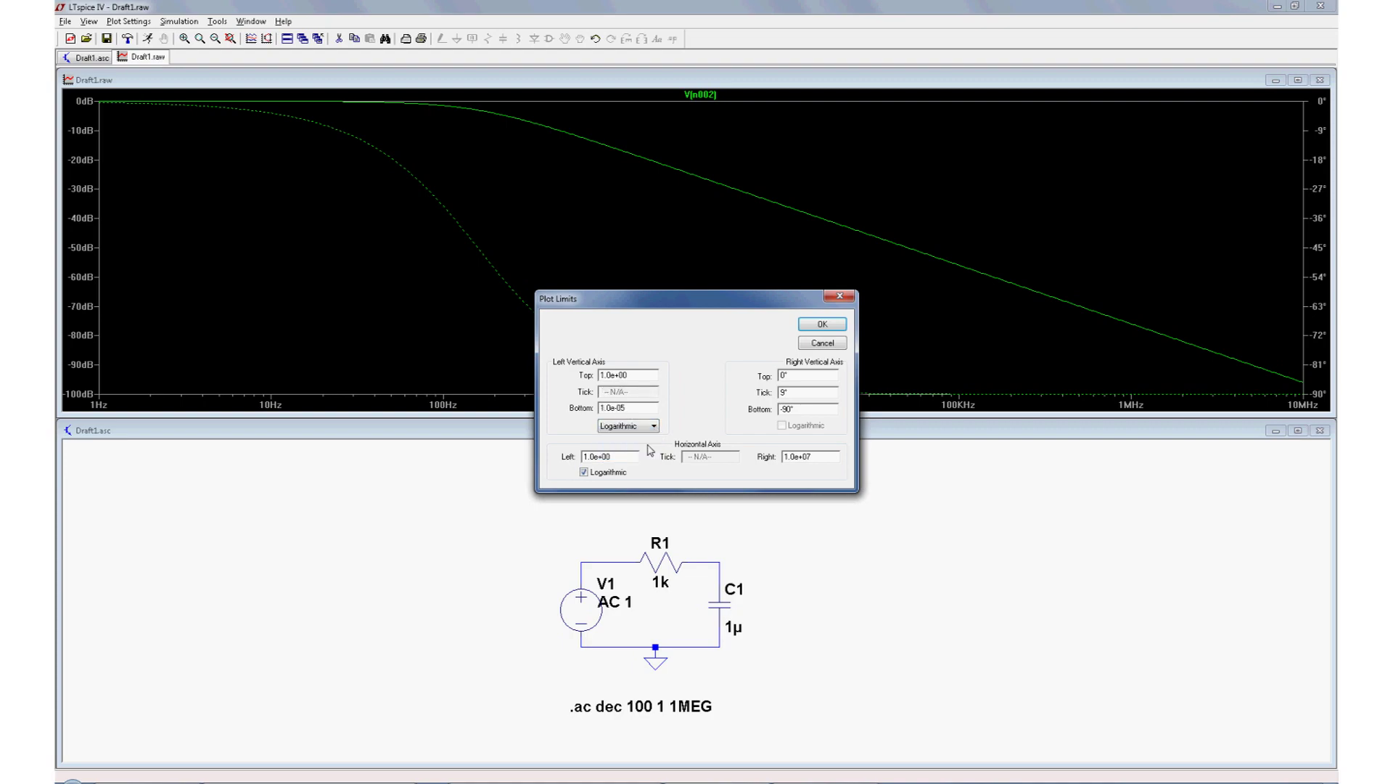
double_click(635, 376)
text(2)
click(815, 328)
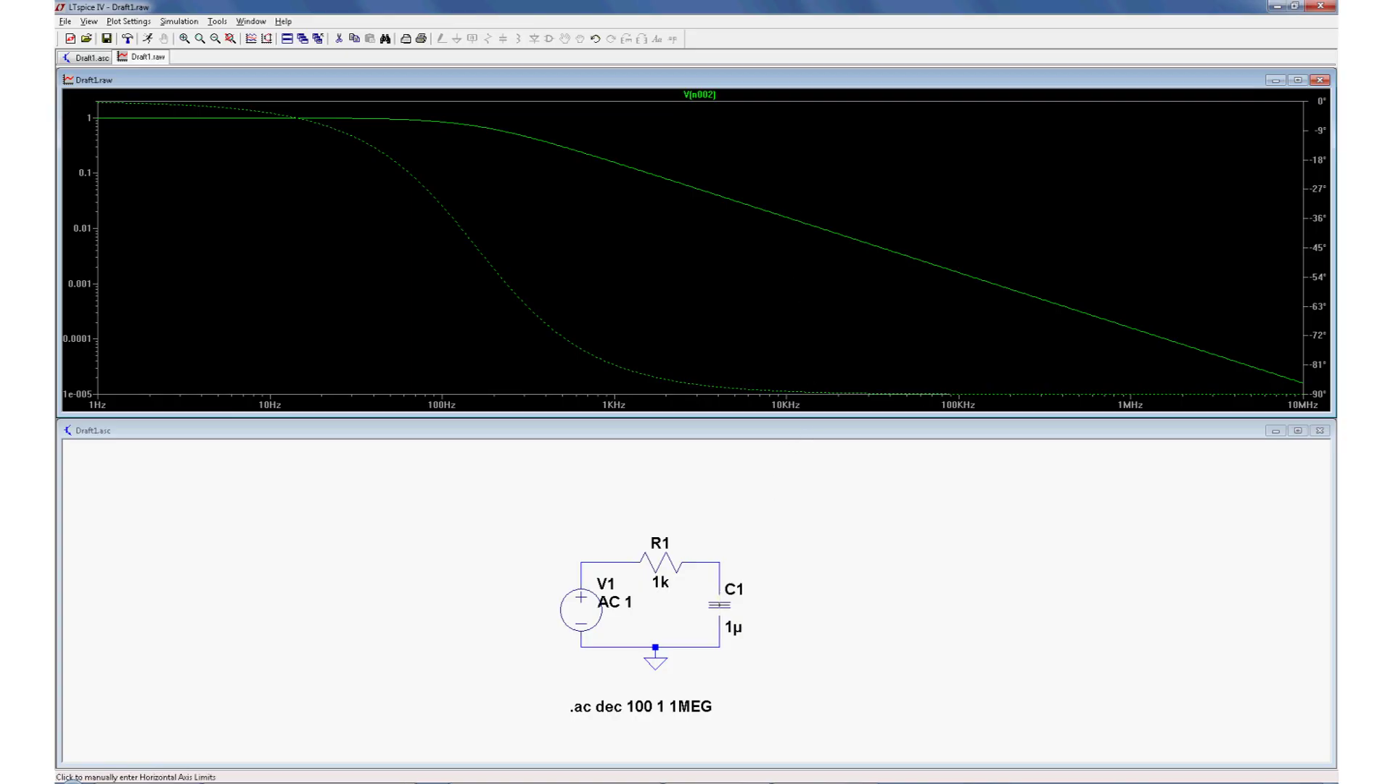
right_click(722, 606)
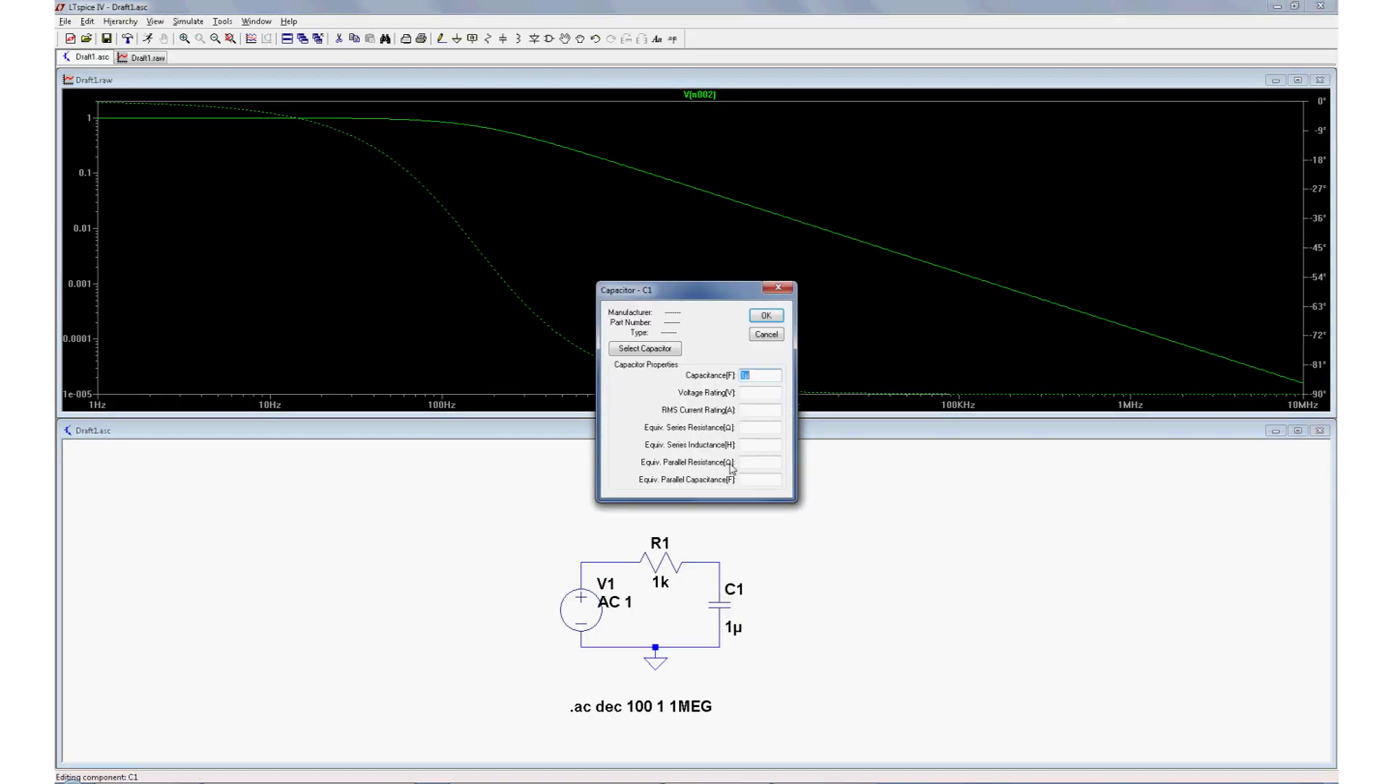
Change C1's capacitance value to 100µ.
click(746, 377)
text(00)
click(766, 317)
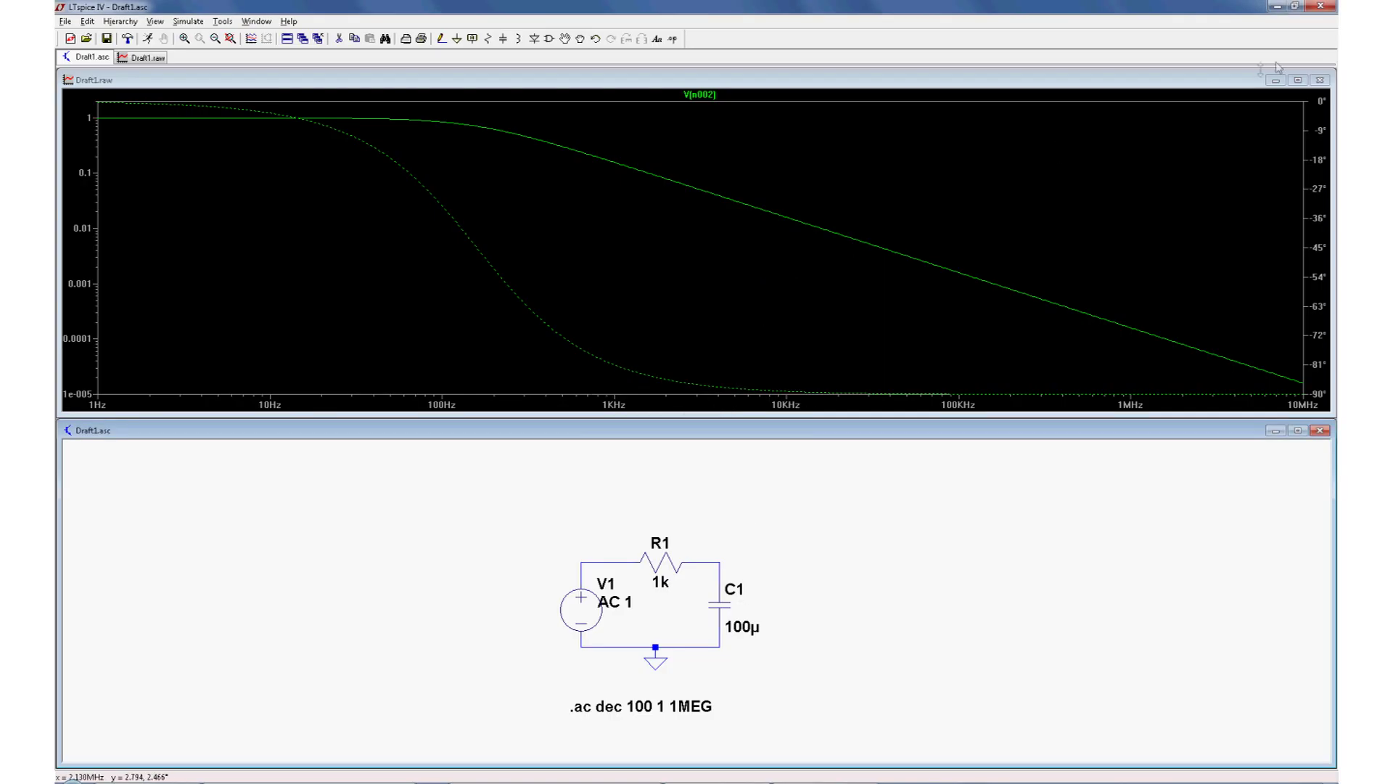
Close the old waveform plot, rerun the AC sweep, and plot V(n002) at the capacitor node.
click(1320, 80)
click(188, 21)
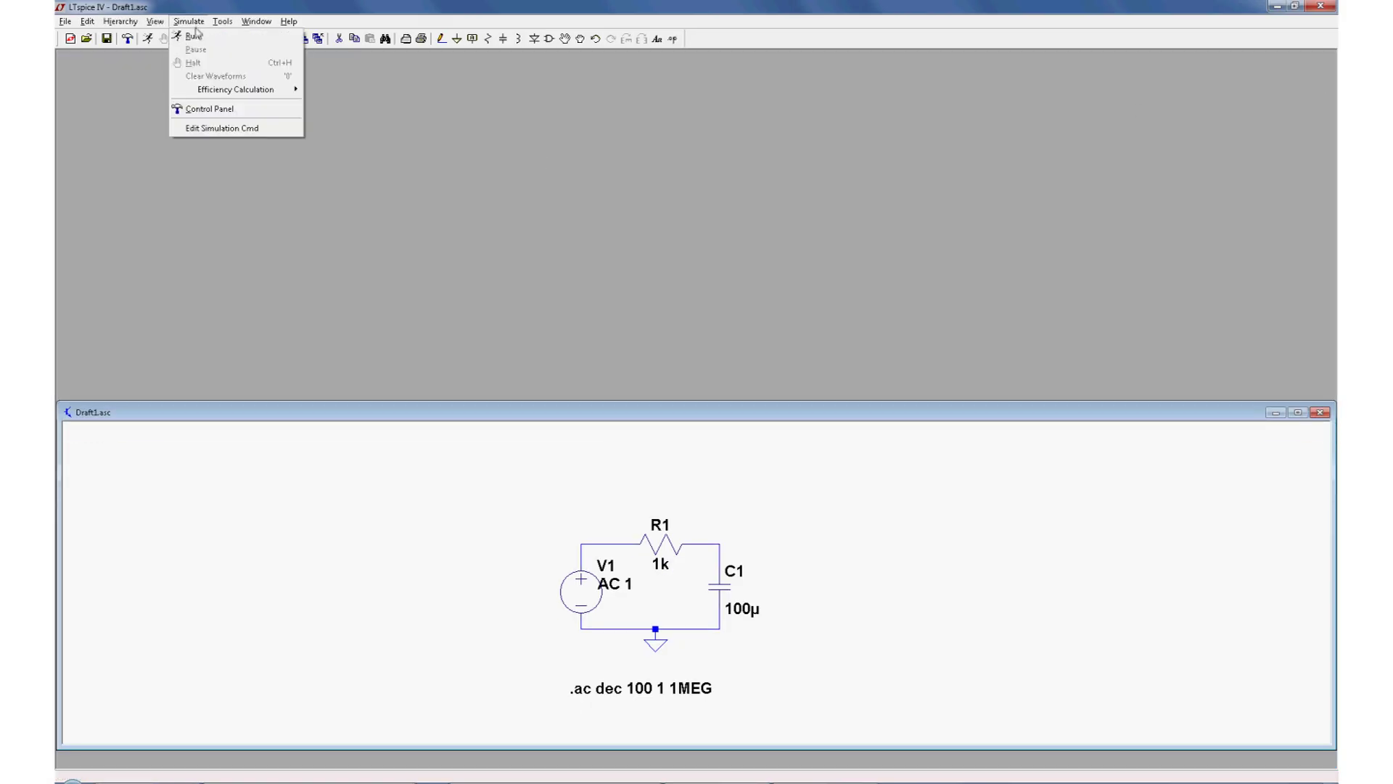
click(192, 35)
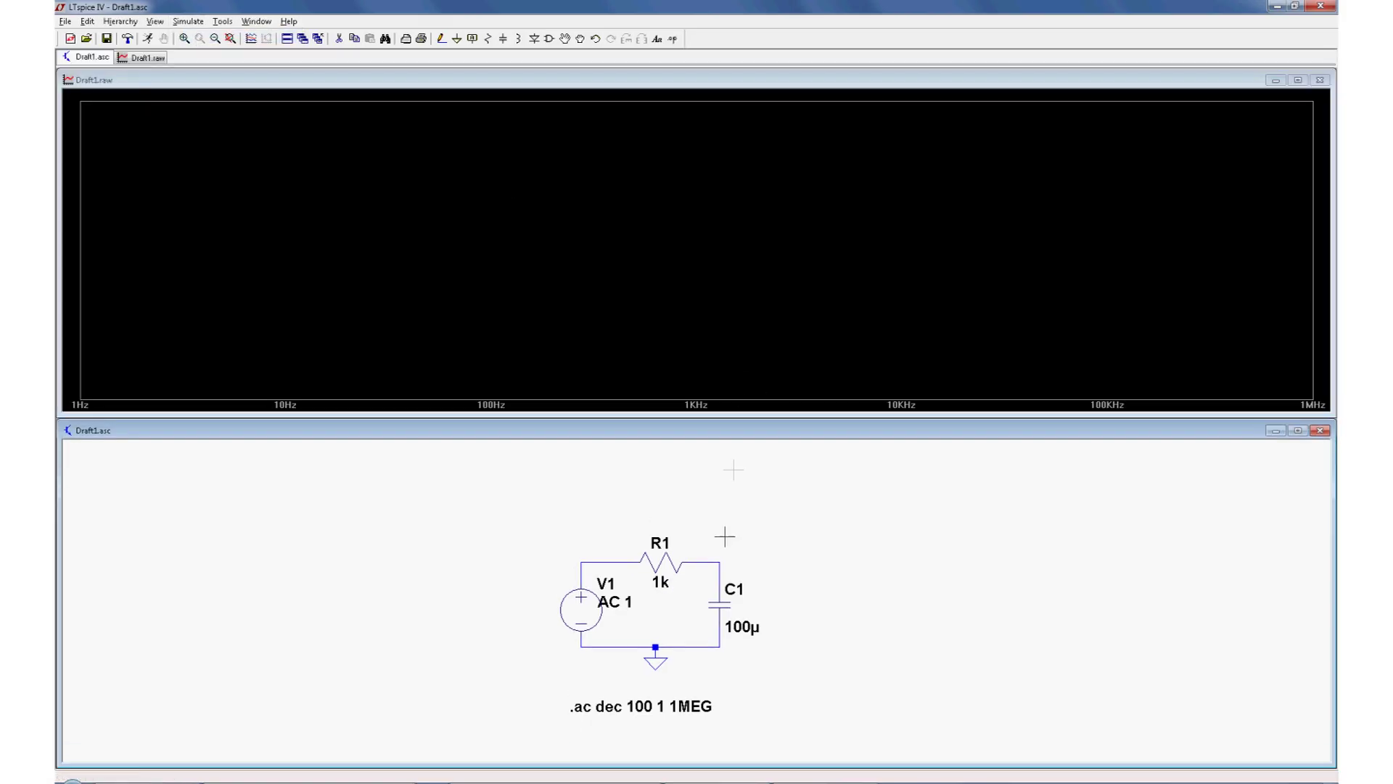
click(722, 558)
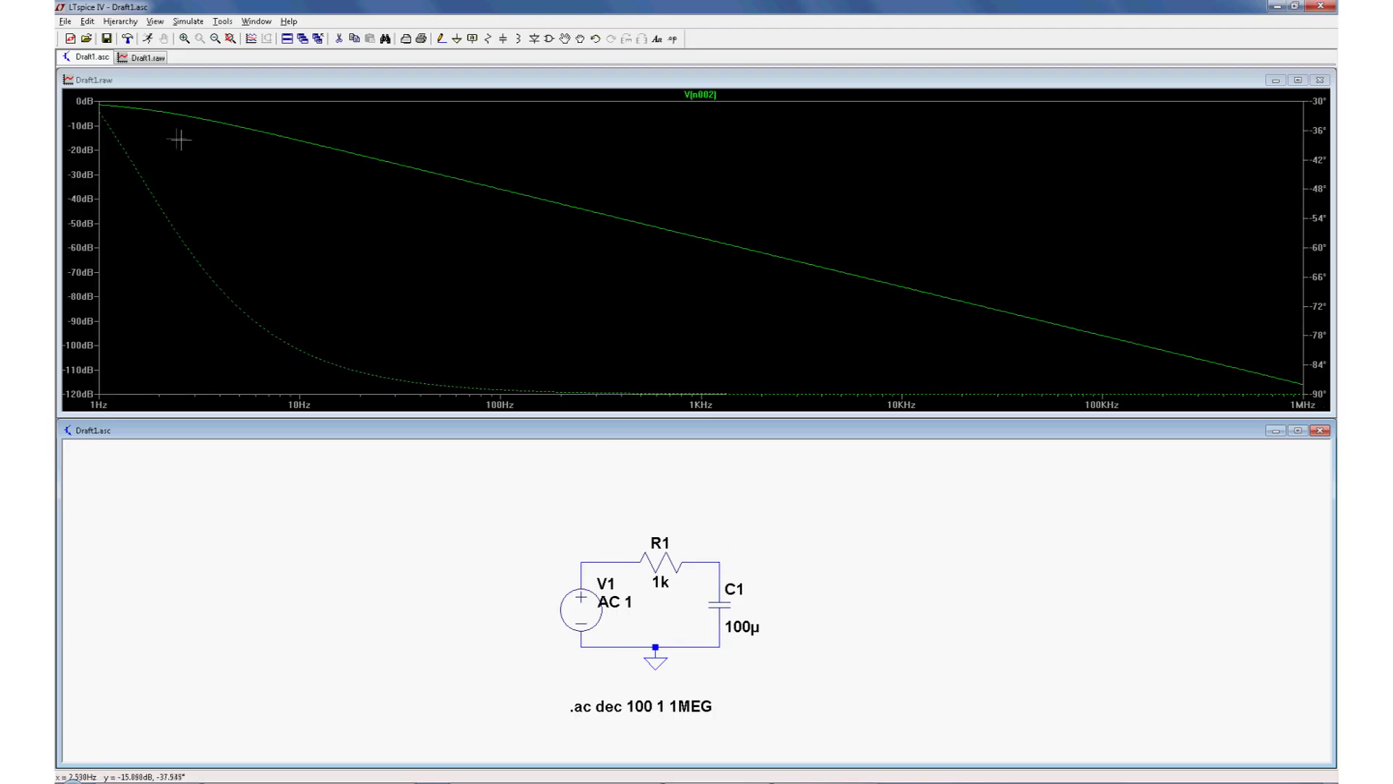
click(115, 212)
Make the plot's left axis logarithmic with top limit 2, then close the plot and schematic windows.
right_click(115, 213)
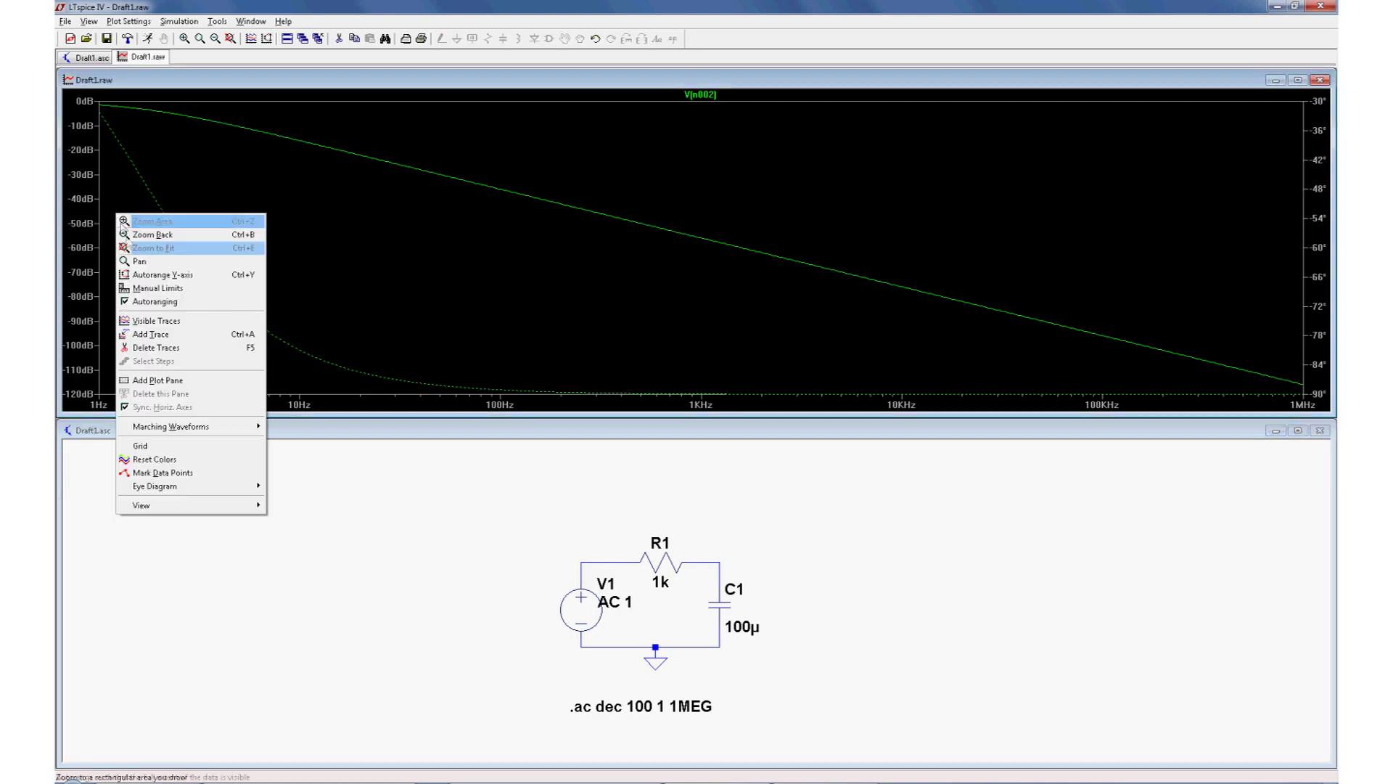
click(188, 291)
click(629, 426)
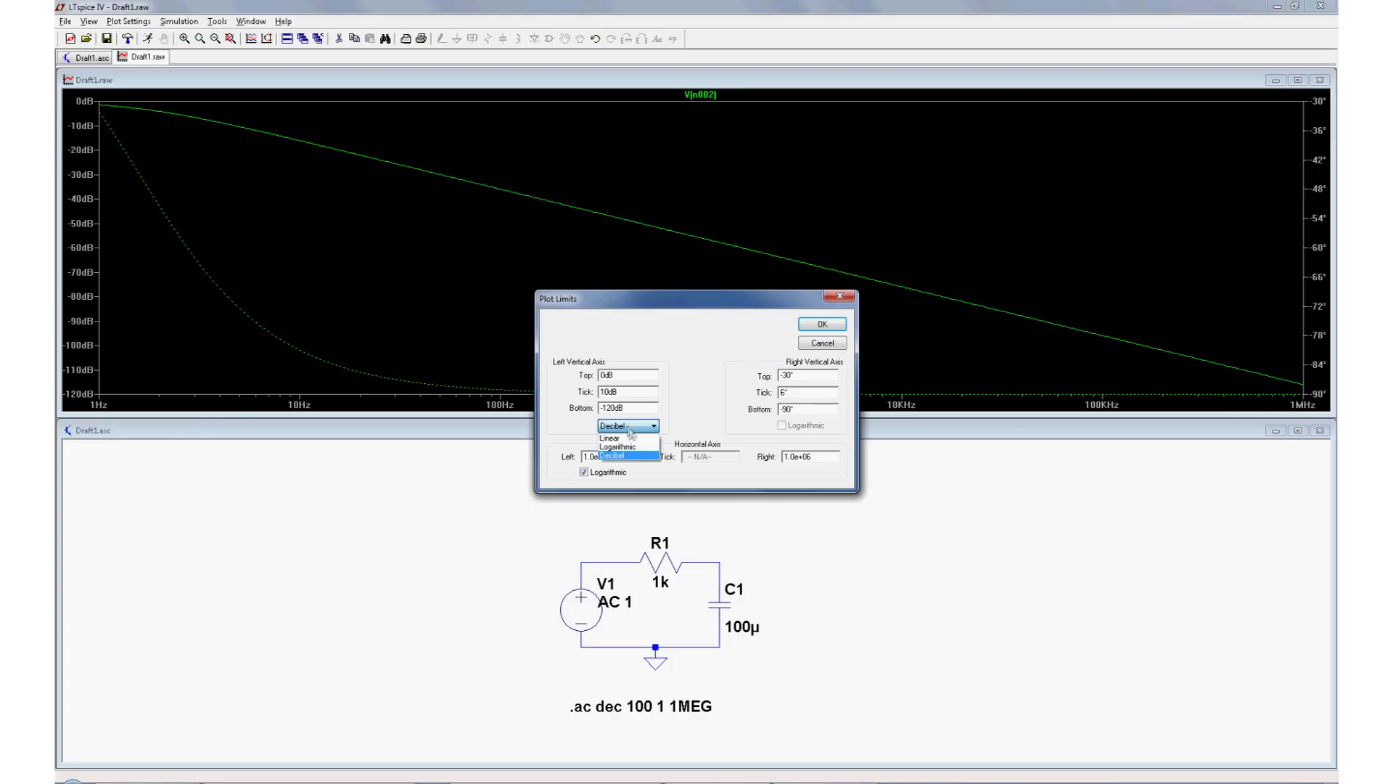
click(639, 447)
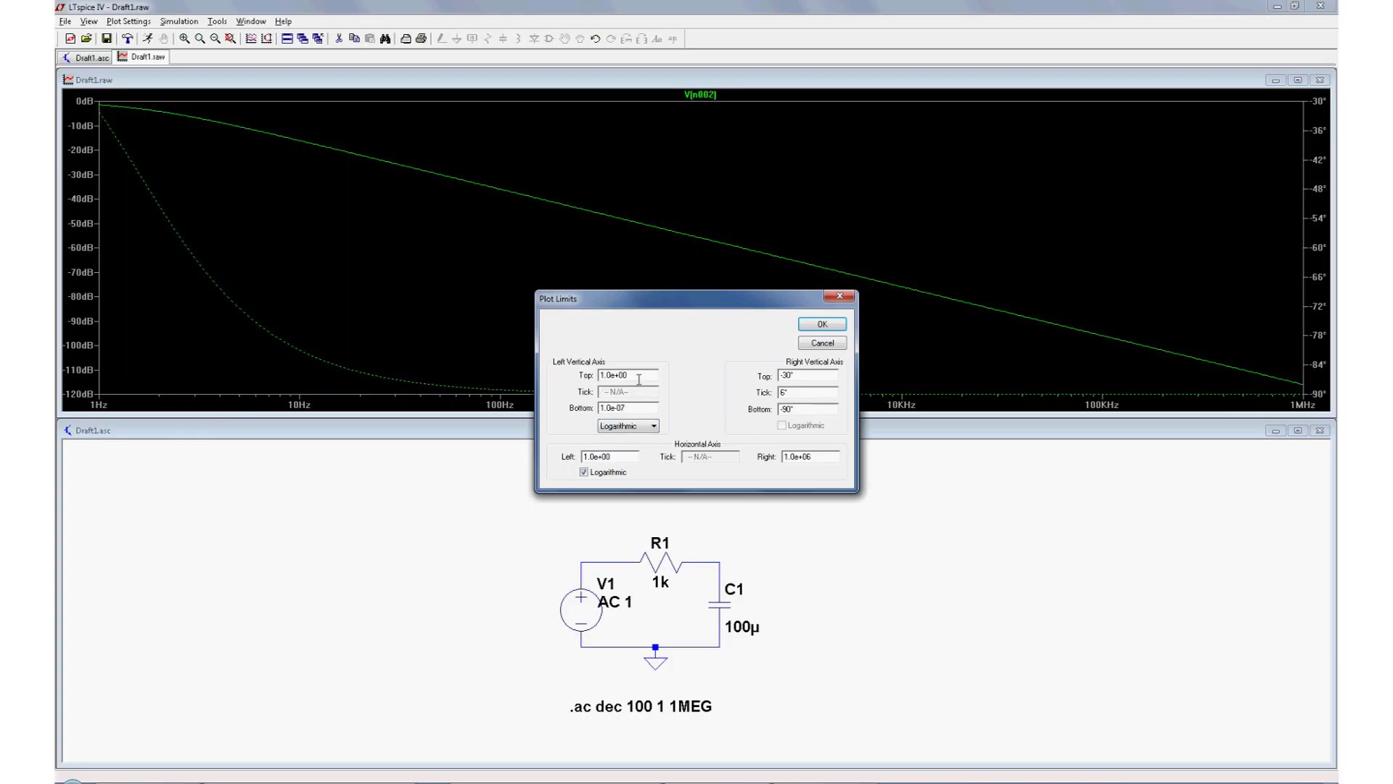
drag(639, 378, 466, 369)
text(2)
click(823, 323)
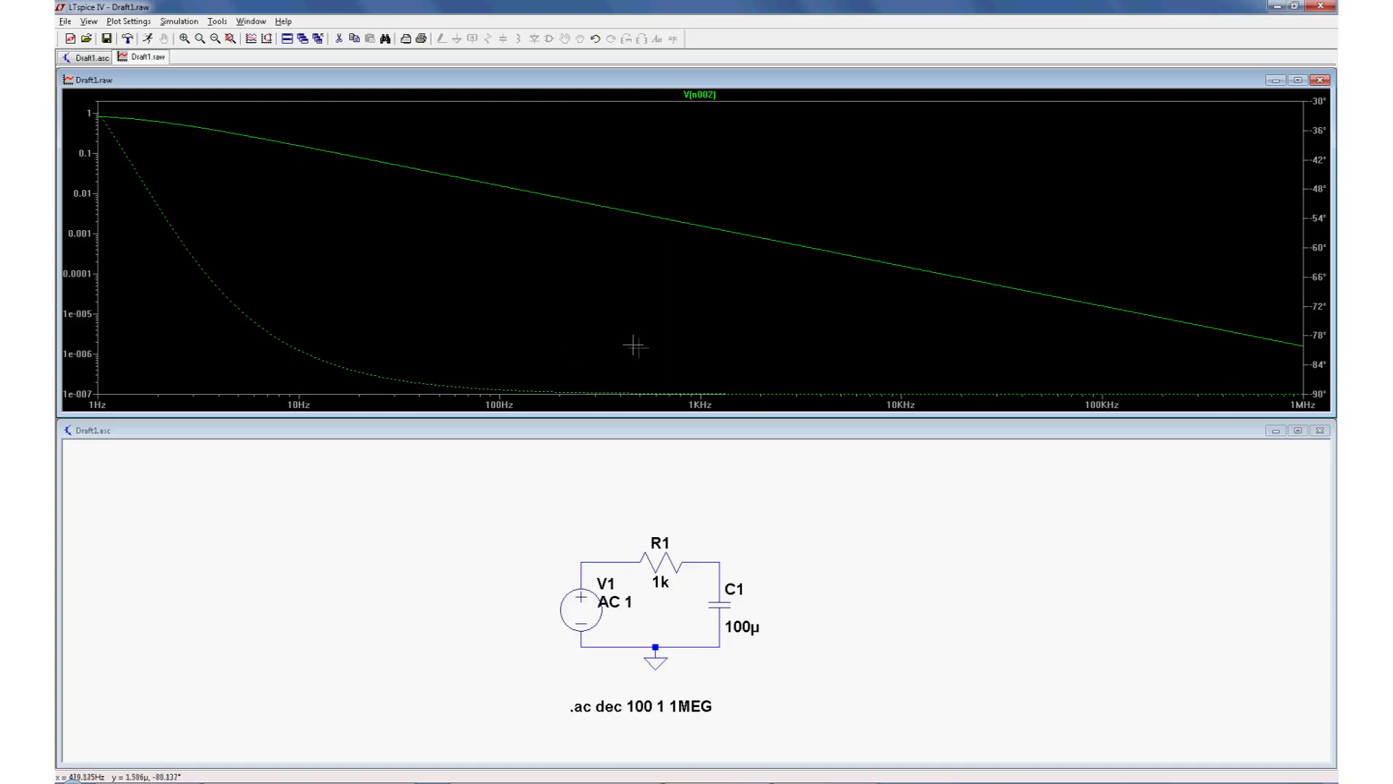
click(1320, 80)
click(1320, 412)
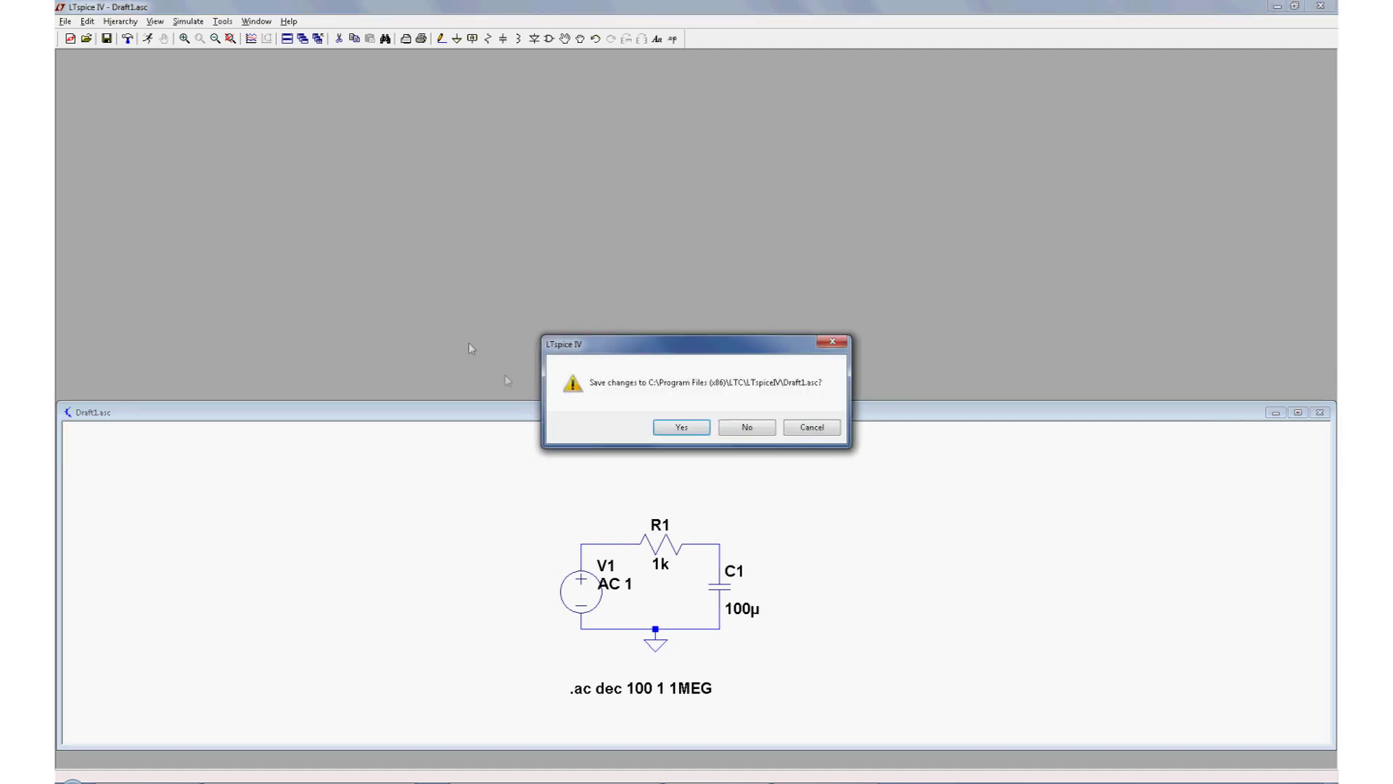